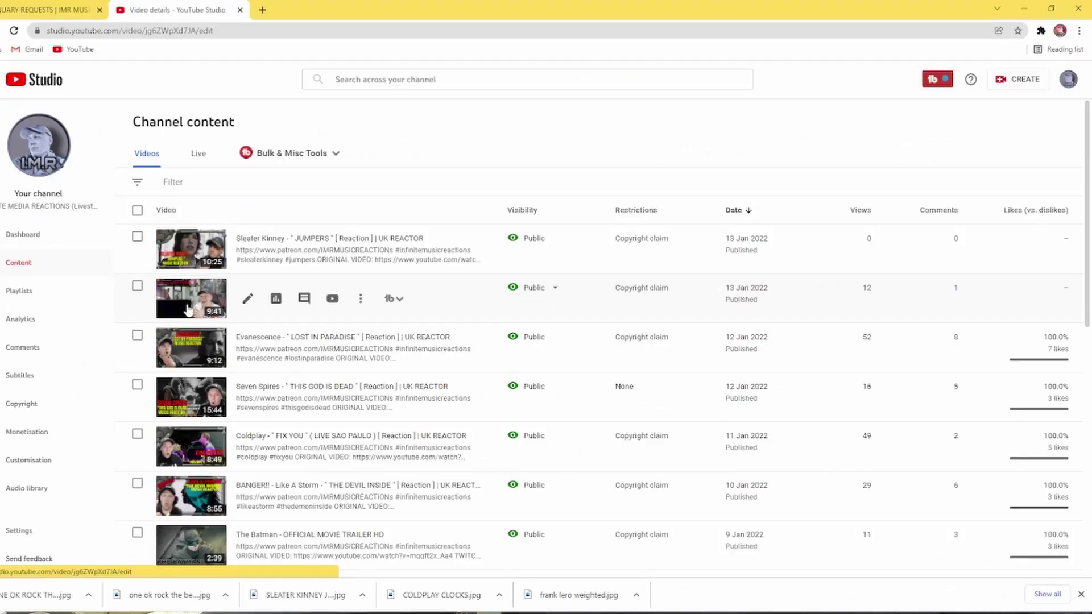
# Open the One Ok Rock video's details page and look over its settings.
pyautogui.click(187, 305)
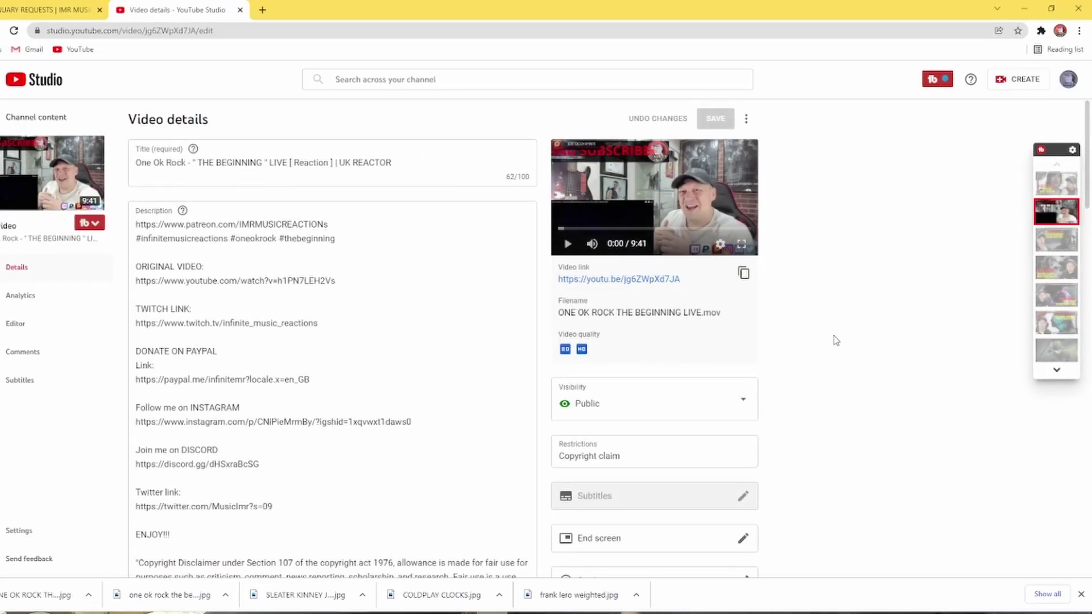
pyautogui.moveTo(87, 176)
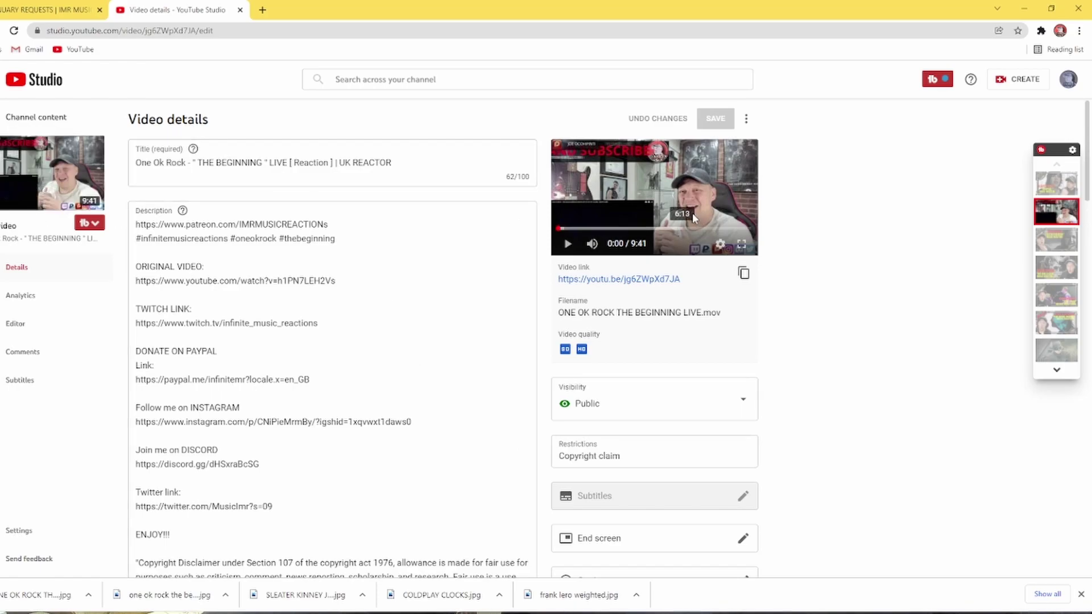
pyautogui.scroll(-2, 446, 359)
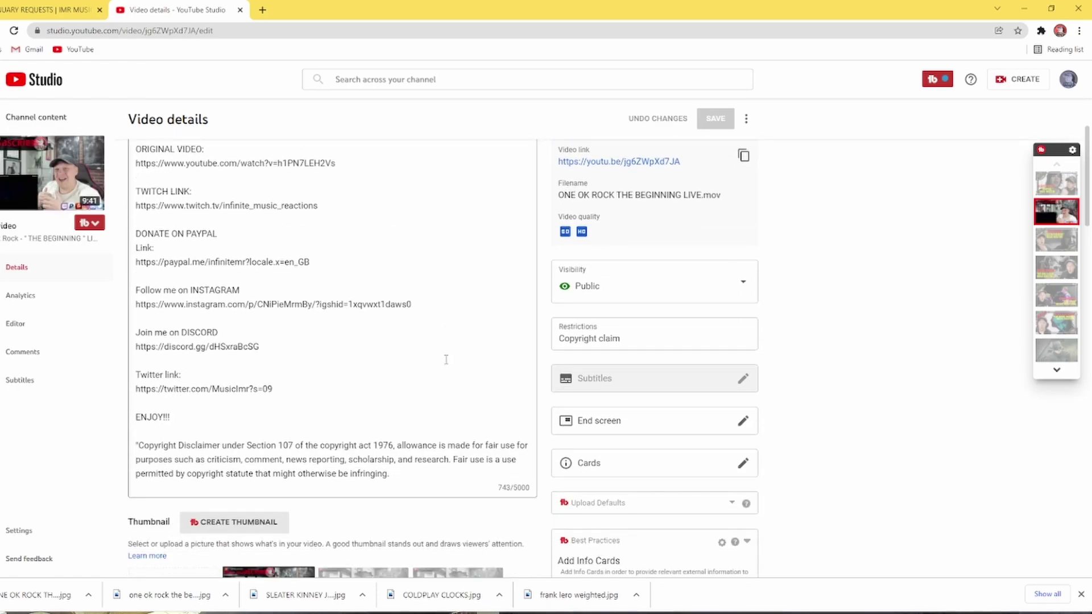
pyautogui.scroll(-3, 445, 359)
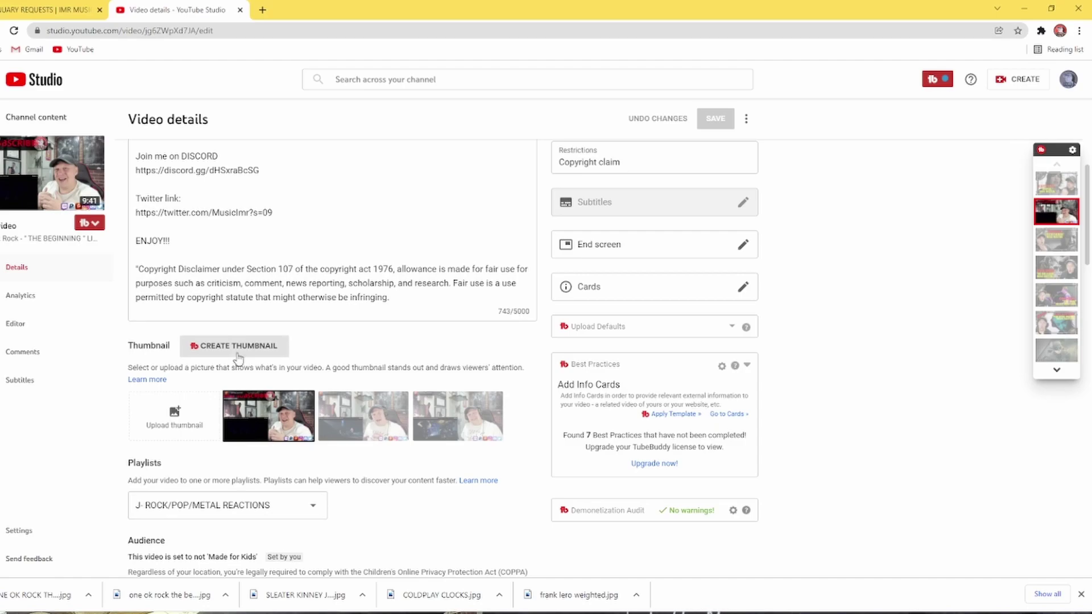
pyautogui.scroll(2, 366, 348)
pyautogui.scroll(-2, 318, 352)
# Start a new thumbnail on the grey geometric image background and go to Layers.
pyautogui.click(237, 348)
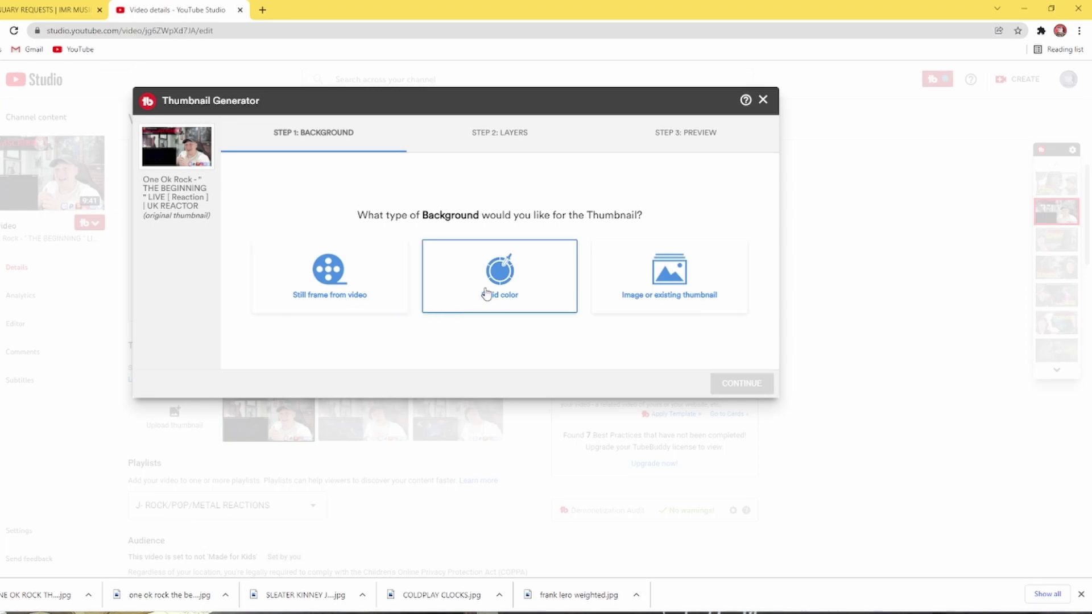
pyautogui.click(664, 302)
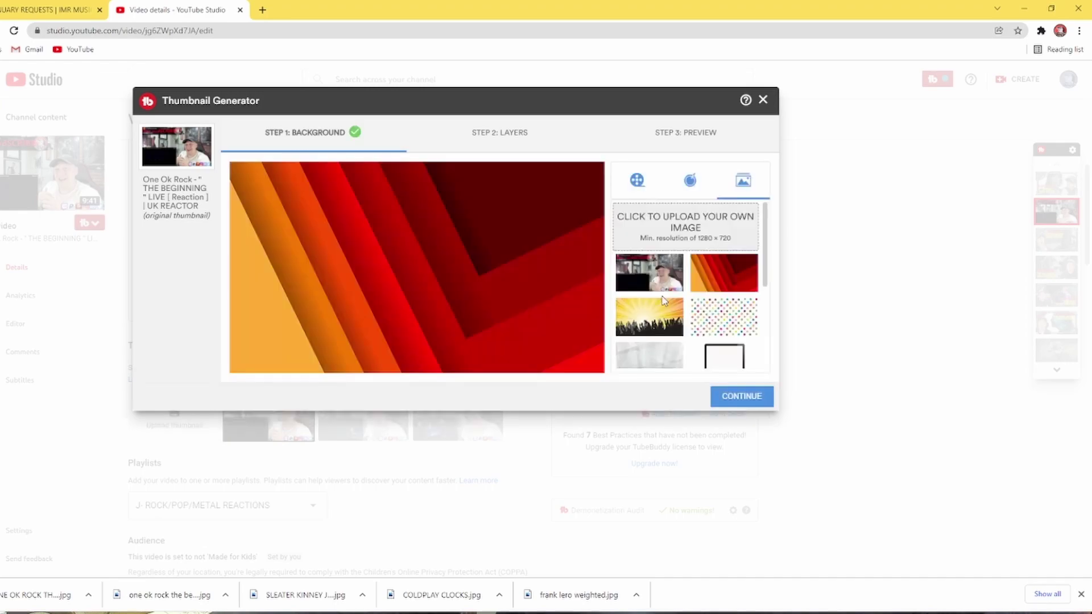
pyautogui.click(668, 352)
pyautogui.click(521, 137)
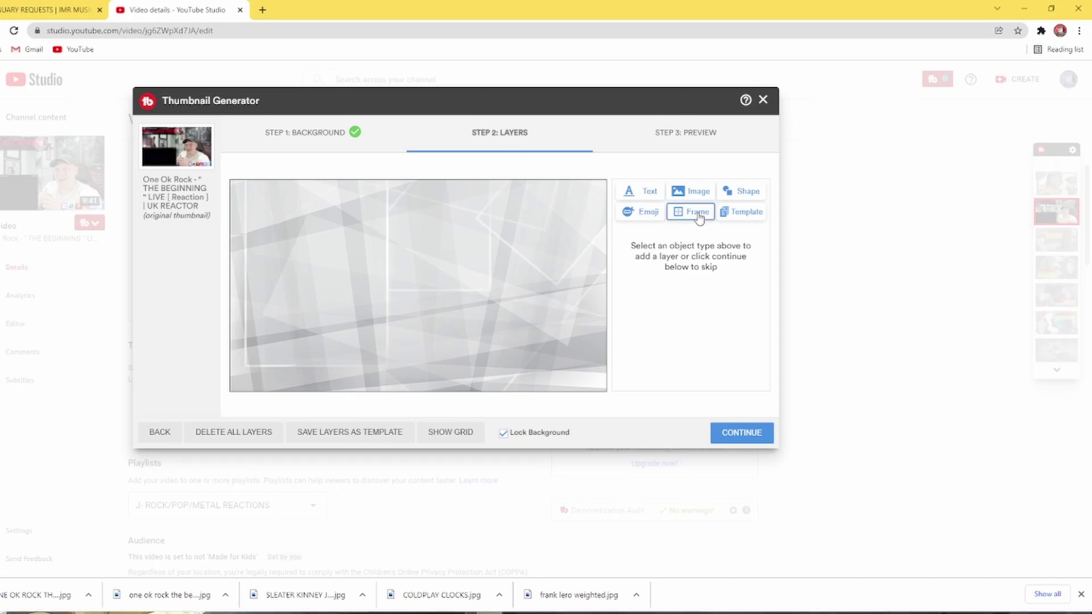
# Upload the One Ok Rock concert picture from THUMBNAIL PICS as a custom image.
pyautogui.click(698, 197)
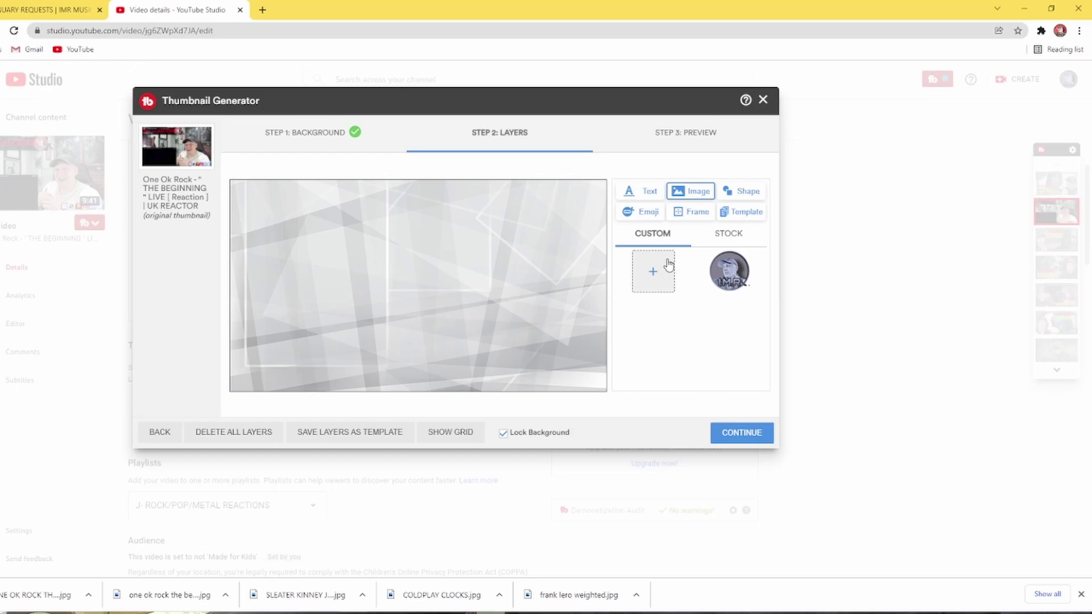
pyautogui.click(654, 273)
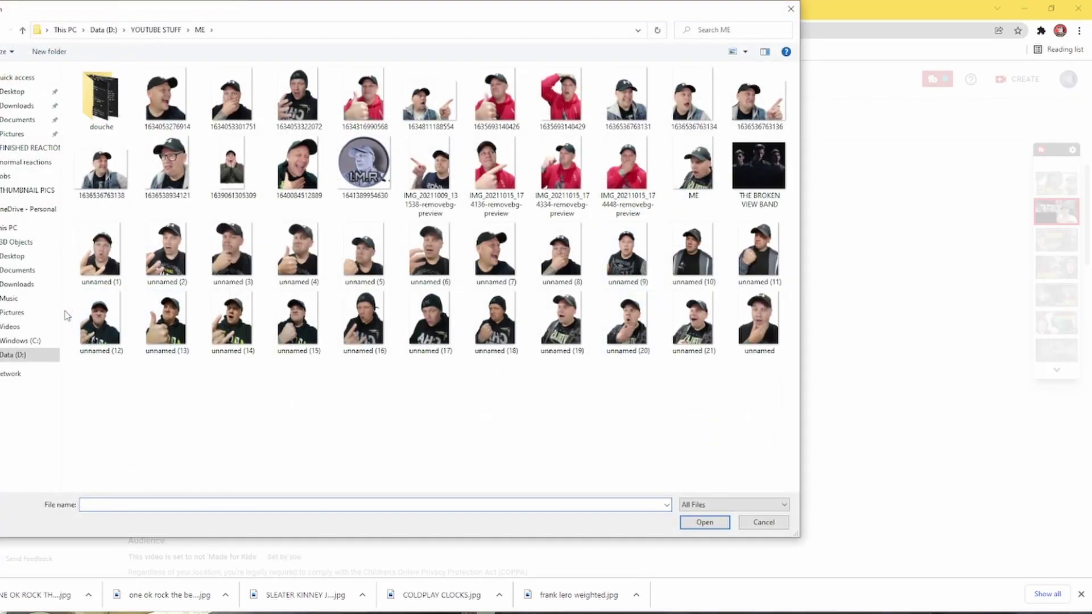
pyautogui.click(12, 193)
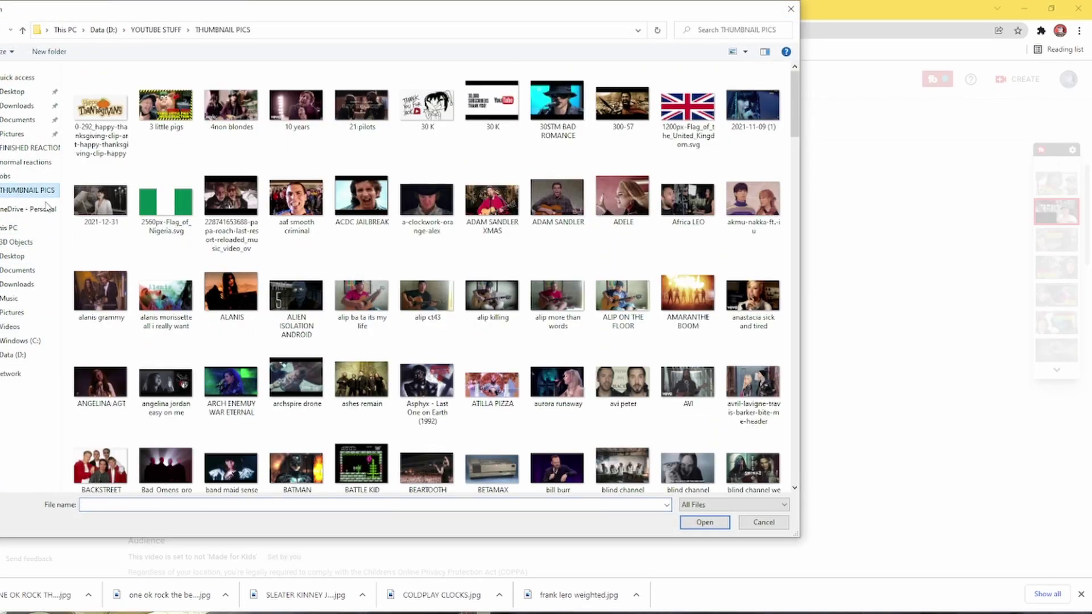
pyautogui.moveTo(795, 126); pyautogui.dragTo(794, 341)
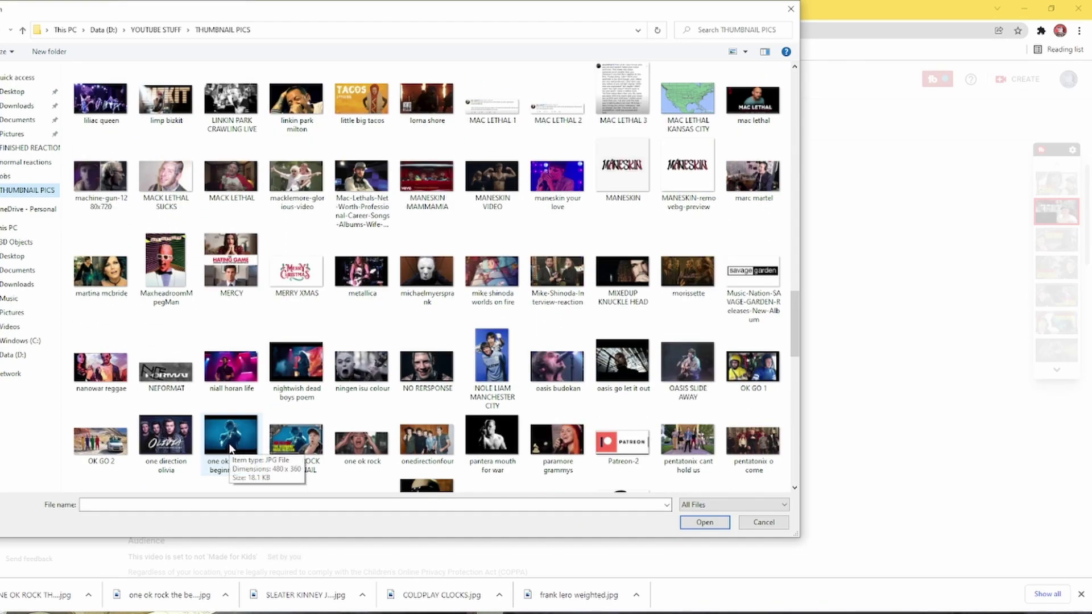
pyautogui.doubleClick(230, 445)
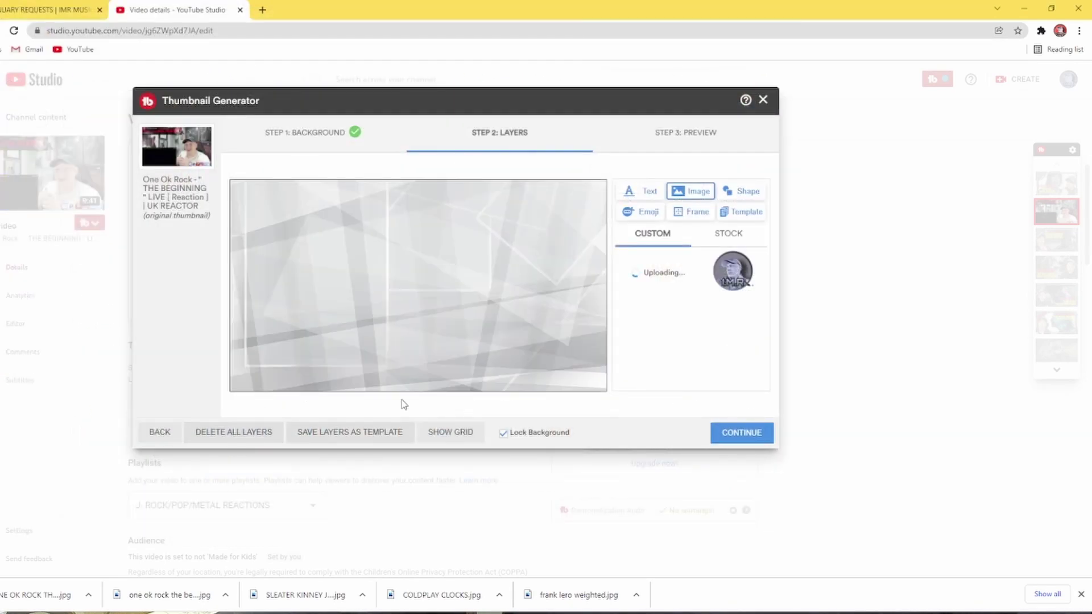
# Place the concert photo on the canvas, stretch it to fill, and check the frame options.
pyautogui.doubleClick(734, 278)
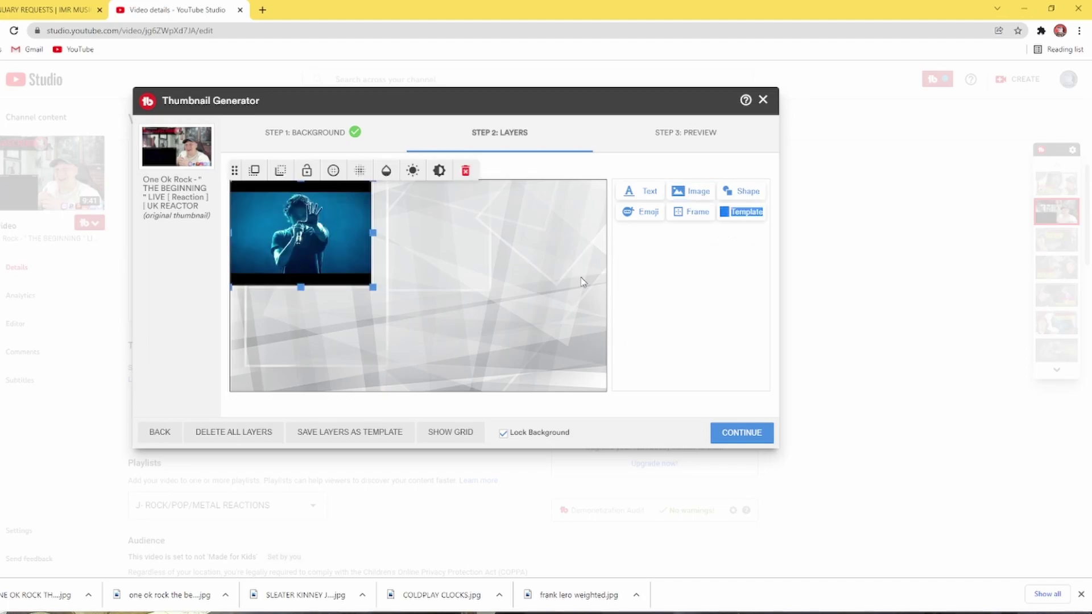
pyautogui.moveTo(374, 287); pyautogui.dragTo(558, 322)
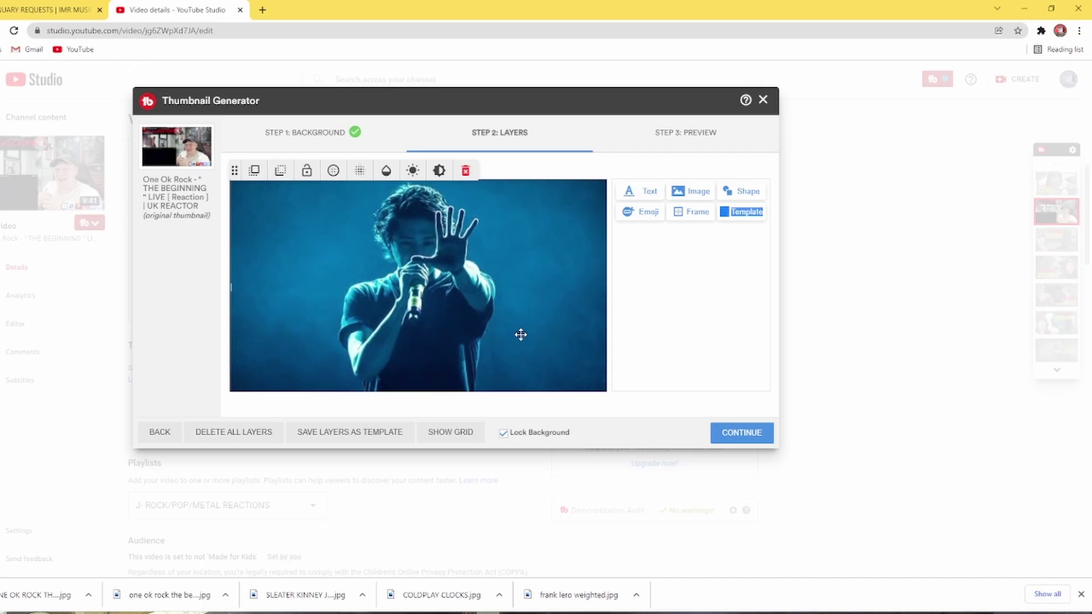
pyautogui.click(696, 216)
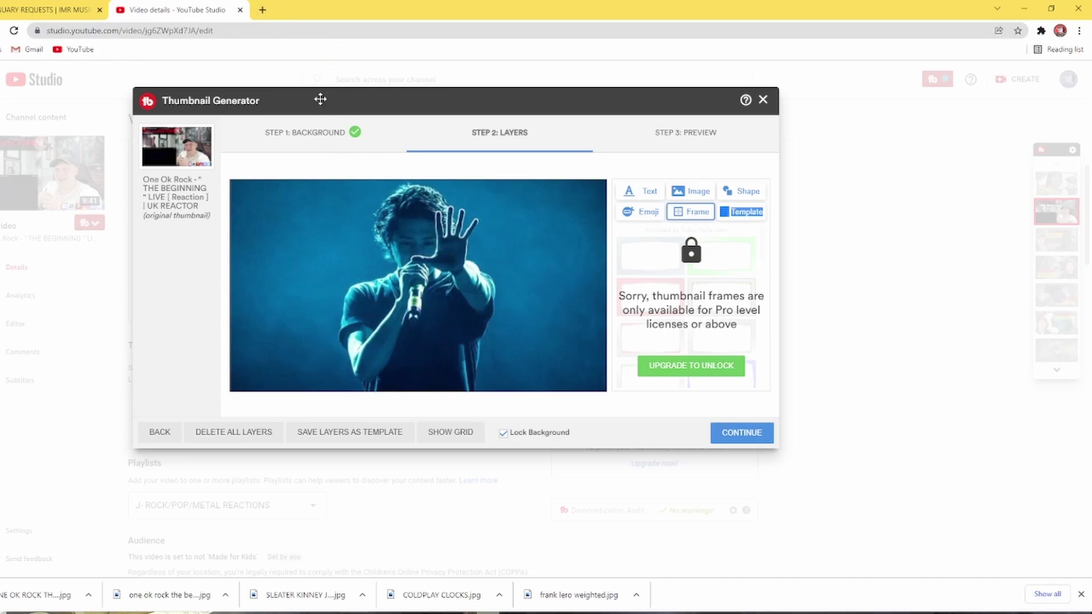
# Upload the steampunk industrial border frame image to remove.bg in a new tab.
pyautogui.click(263, 11)
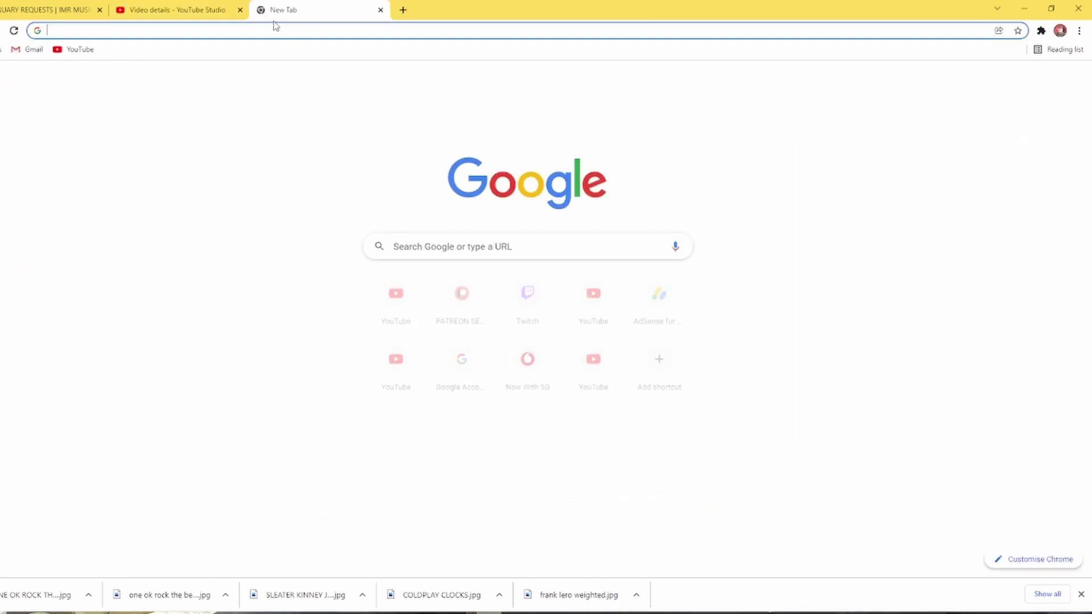
pyautogui.click(449, 246)
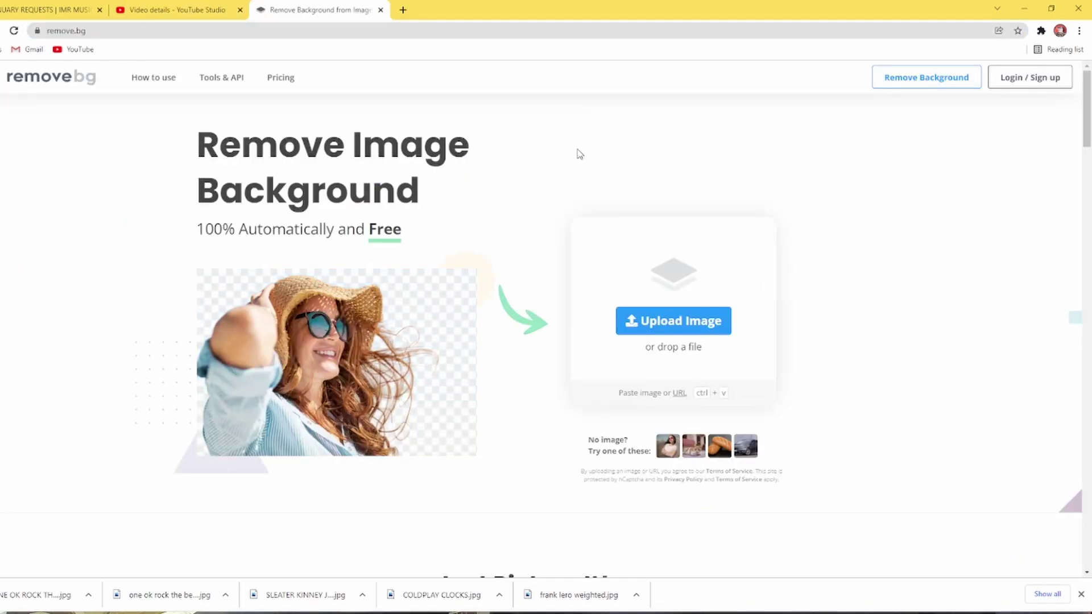
pyautogui.click(673, 320)
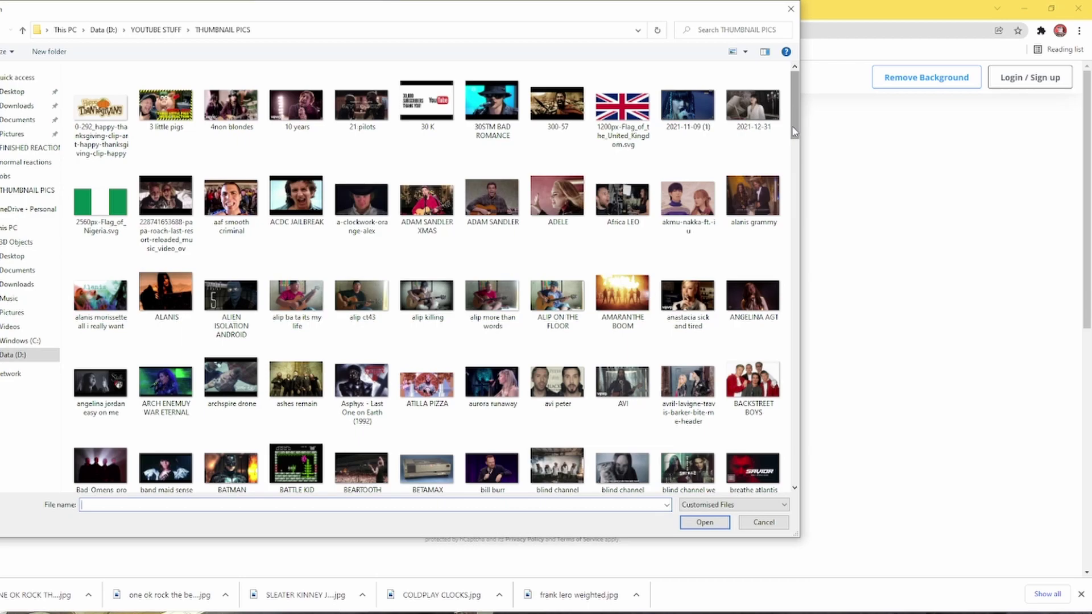
pyautogui.scroll(-20, 795, 132)
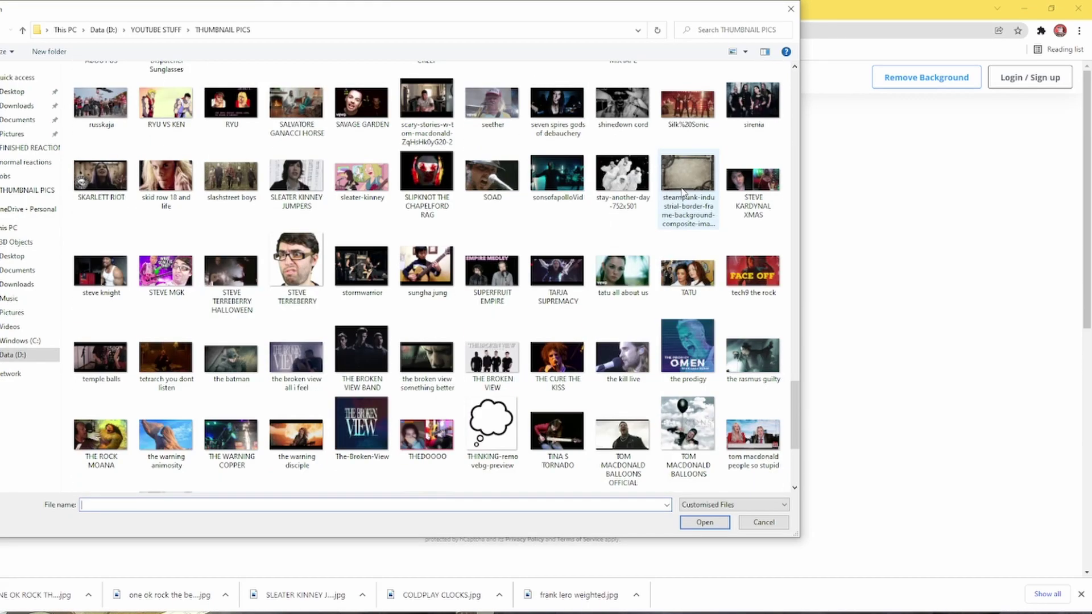
pyautogui.click(683, 190)
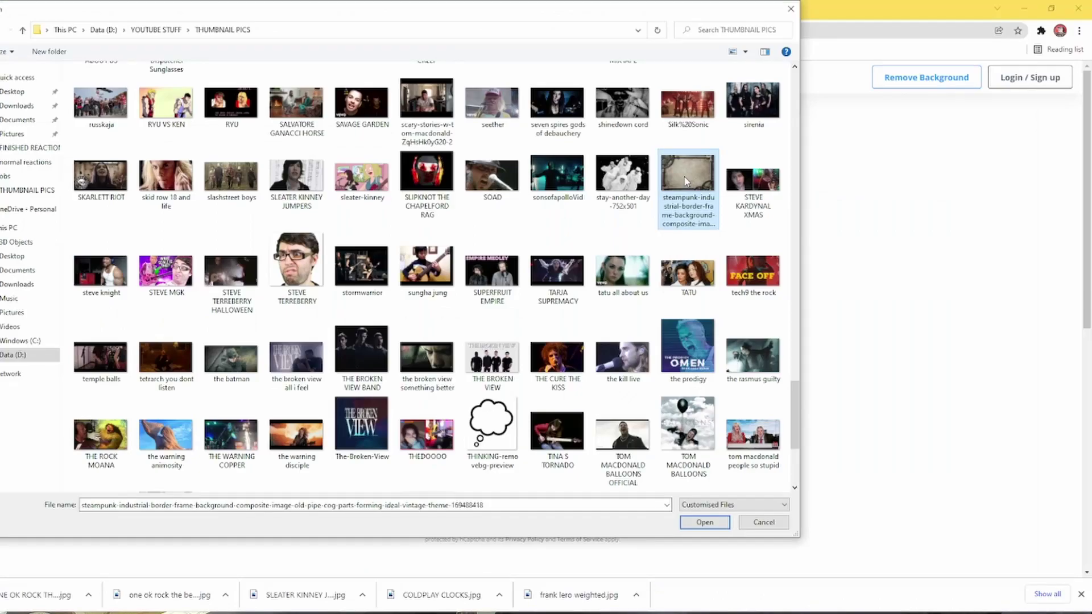
pyautogui.doubleClick(547, 234)
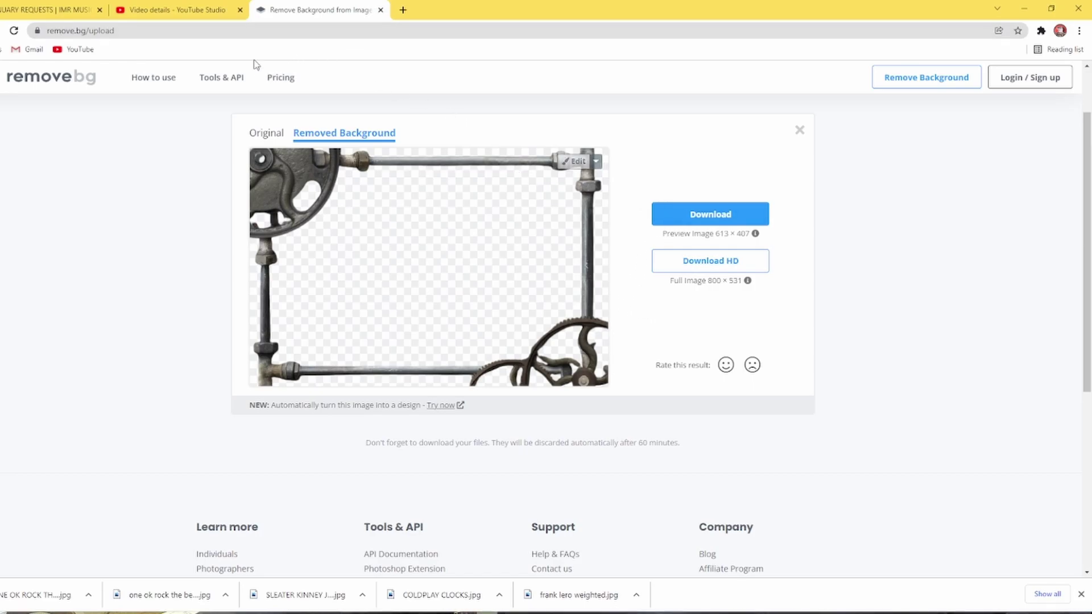
# Back in the generator, upload the background-free industrial frame image and dismiss the upgrade prompt.
pyautogui.click(185, 16)
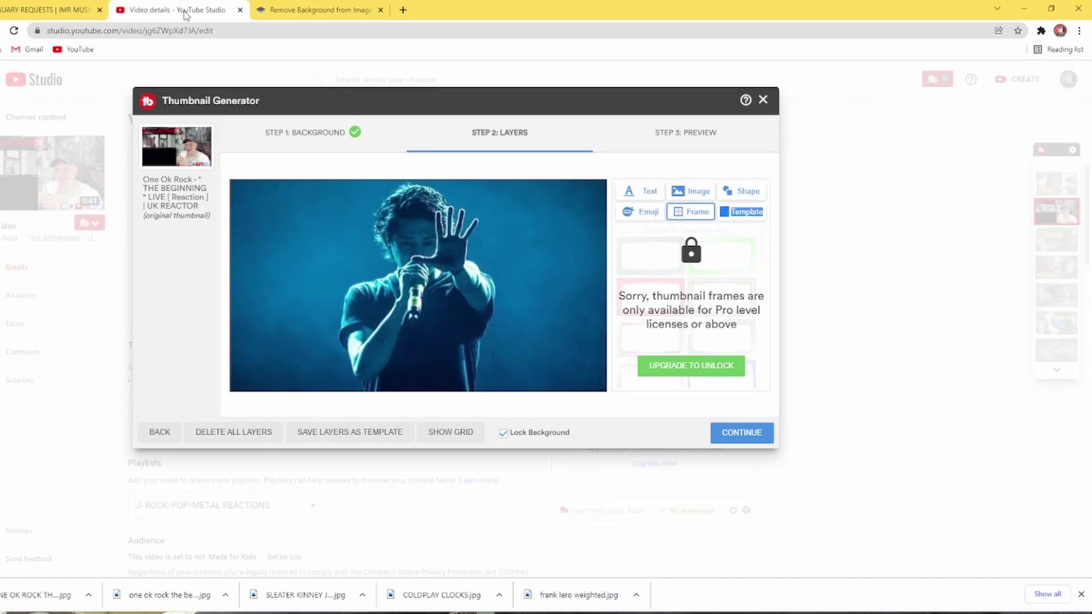
pyautogui.click(689, 195)
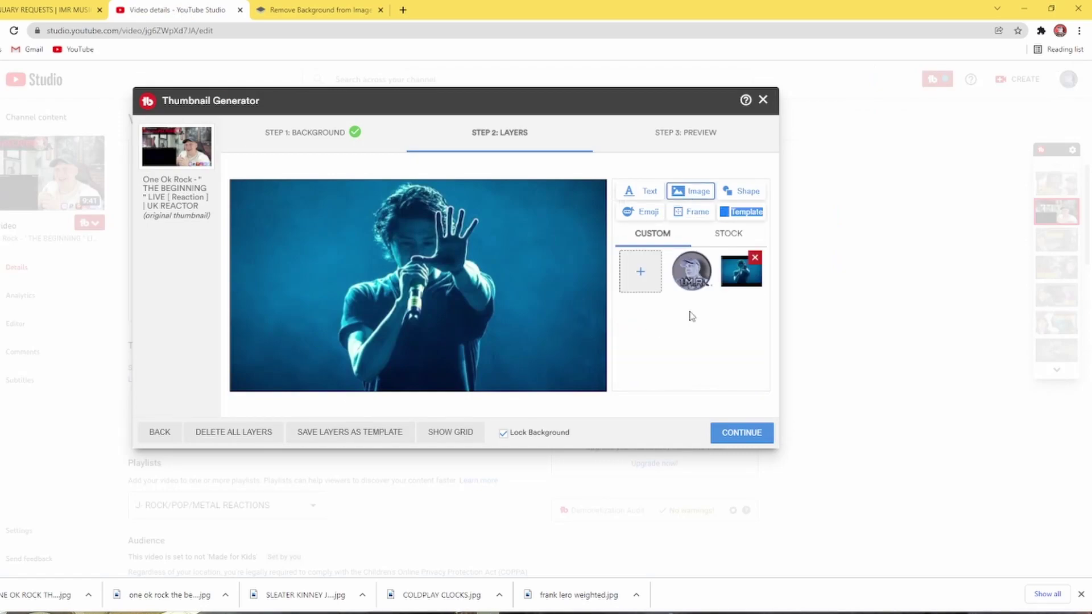
pyautogui.click(639, 277)
pyautogui.scroll(-10, 624, 351)
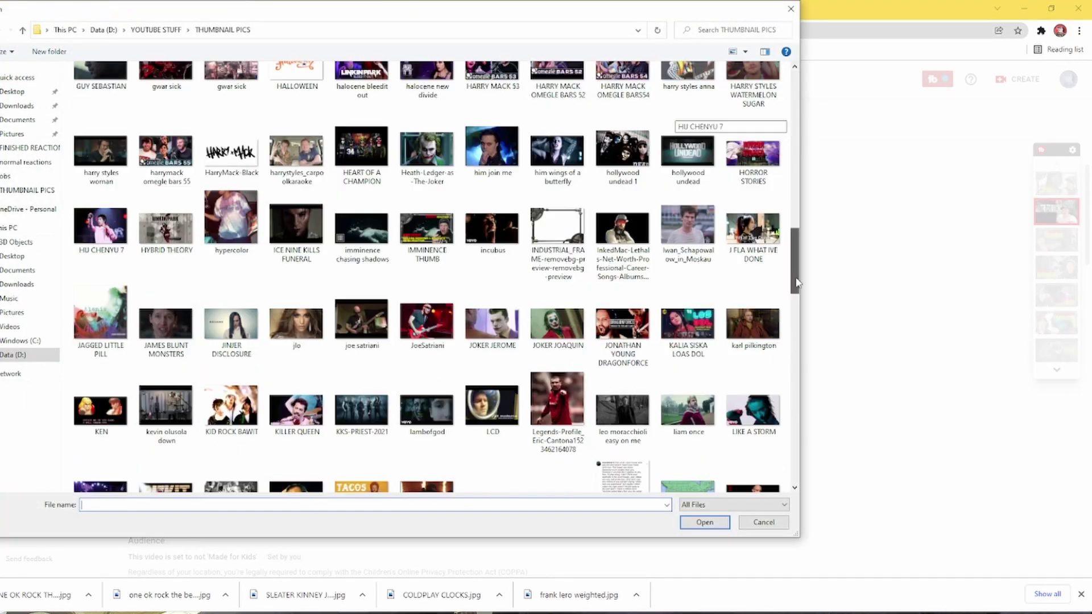
pyautogui.doubleClick(556, 232)
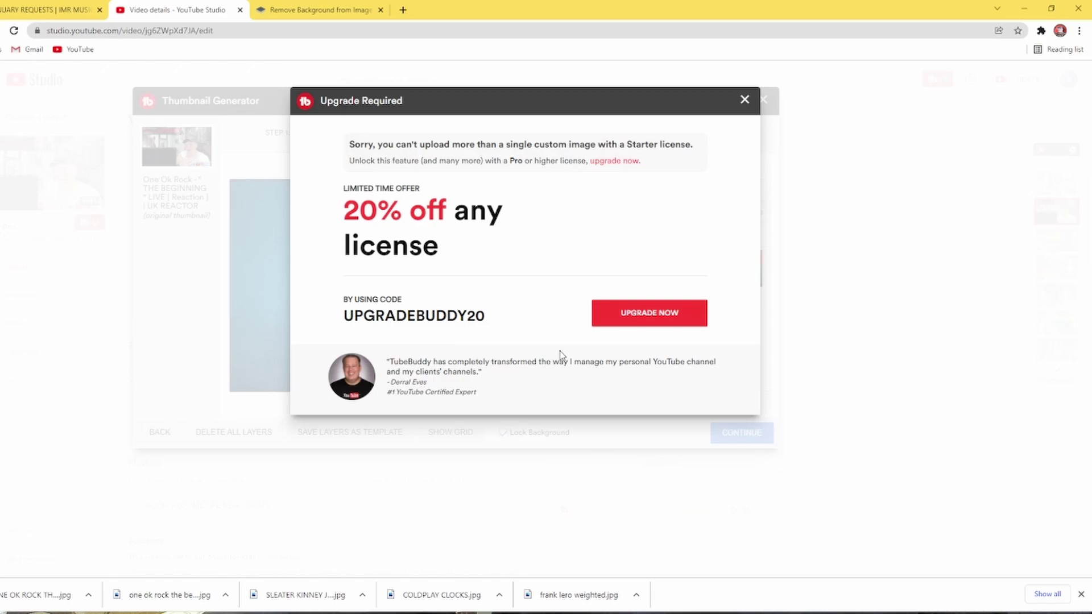
pyautogui.click(745, 100)
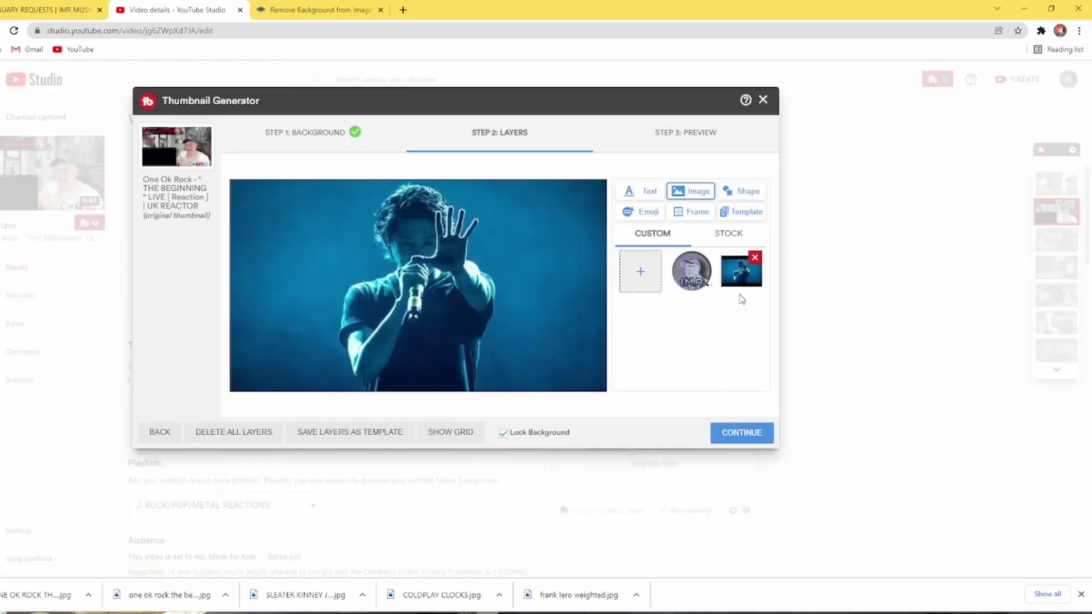
# Delete the grey background image and enlarge the singer photo to cover the canvas.
pyautogui.click(754, 259)
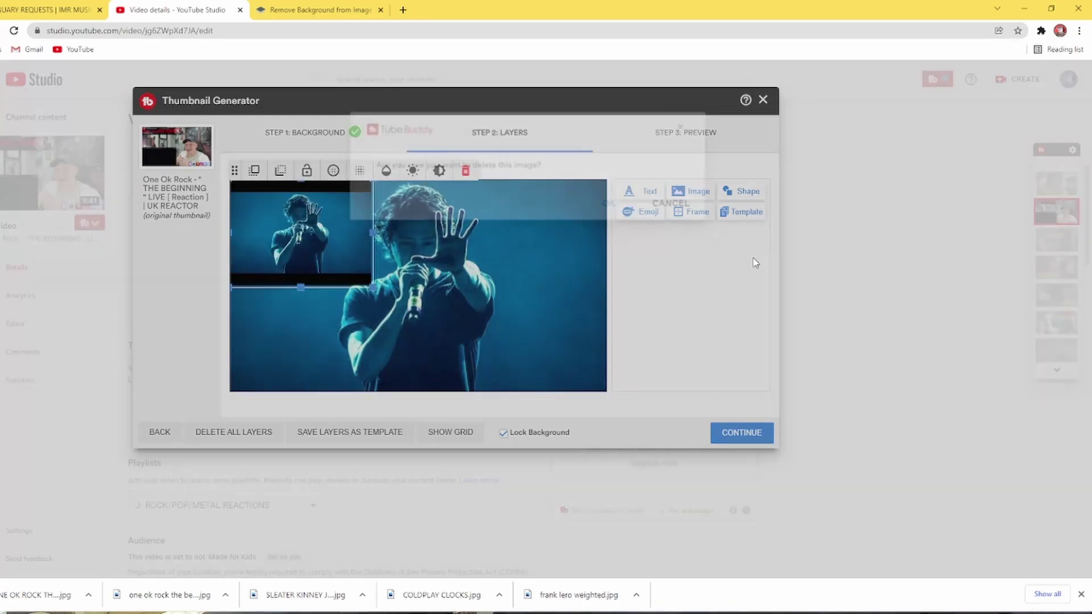
pyautogui.click(600, 200)
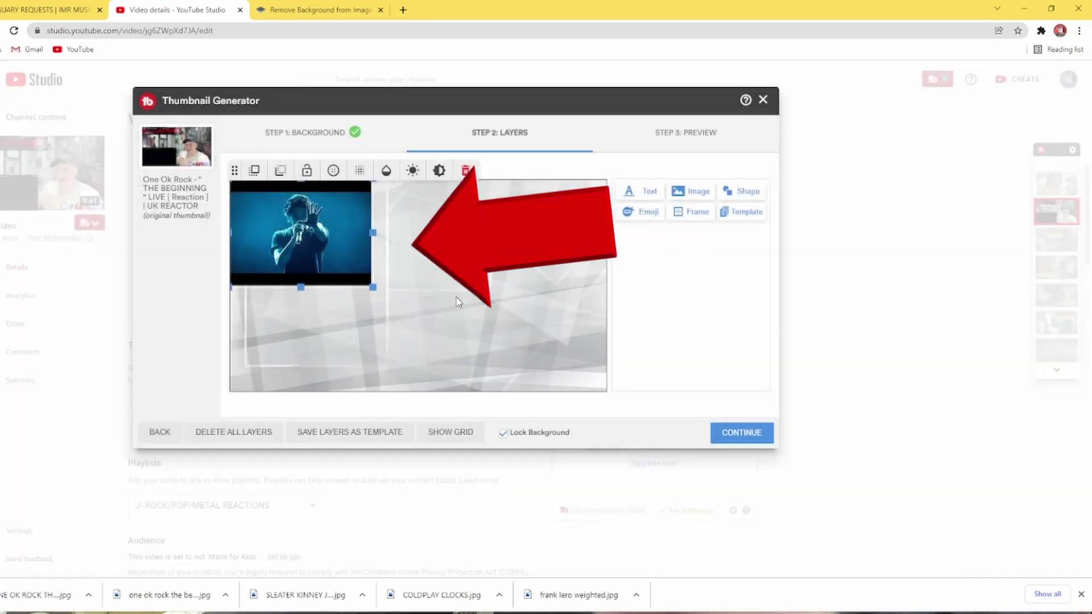
pyautogui.moveTo(373, 287); pyautogui.dragTo(607, 391)
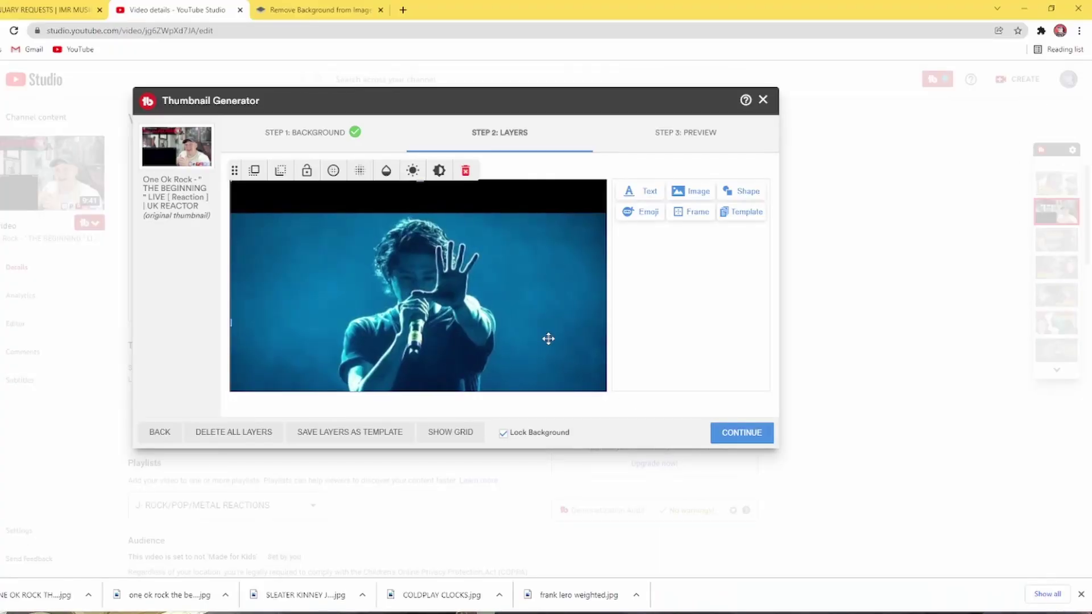
pyautogui.moveTo(548, 338); pyautogui.dragTo(560, 297)
# Begin another image upload, showing THUMBNAIL PICS in the file dialog.
pyautogui.click(706, 197)
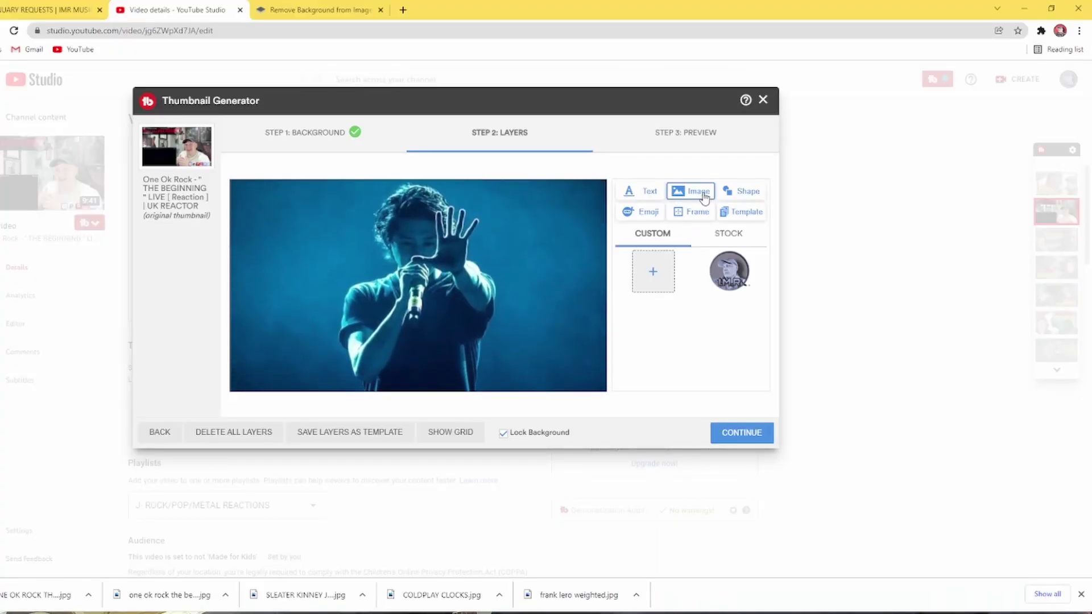
pyautogui.click(653, 273)
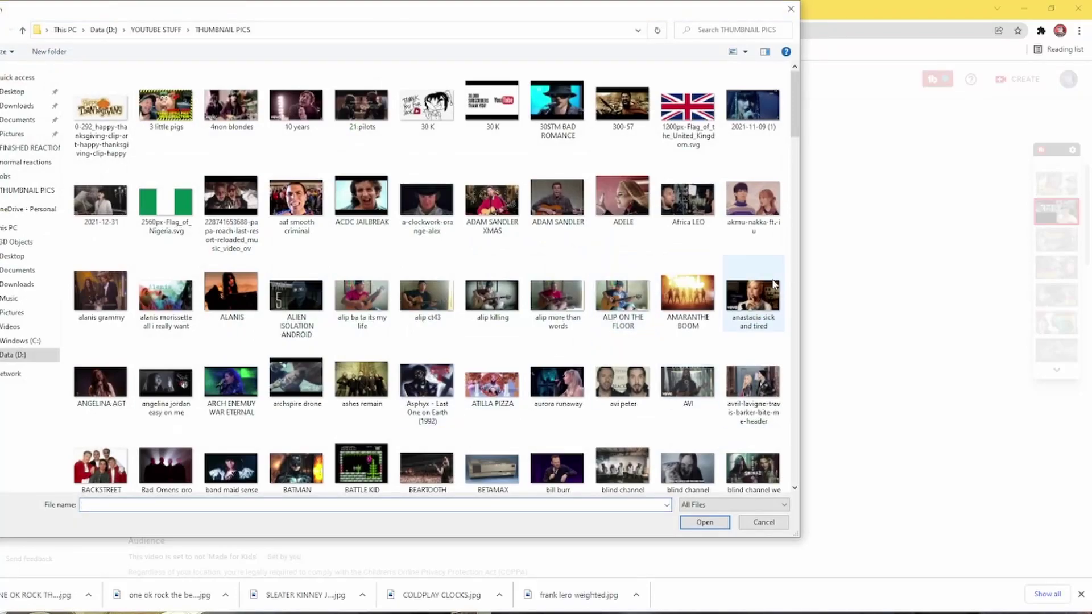
pyautogui.moveTo(795, 125); pyautogui.dragTo(796, 282)
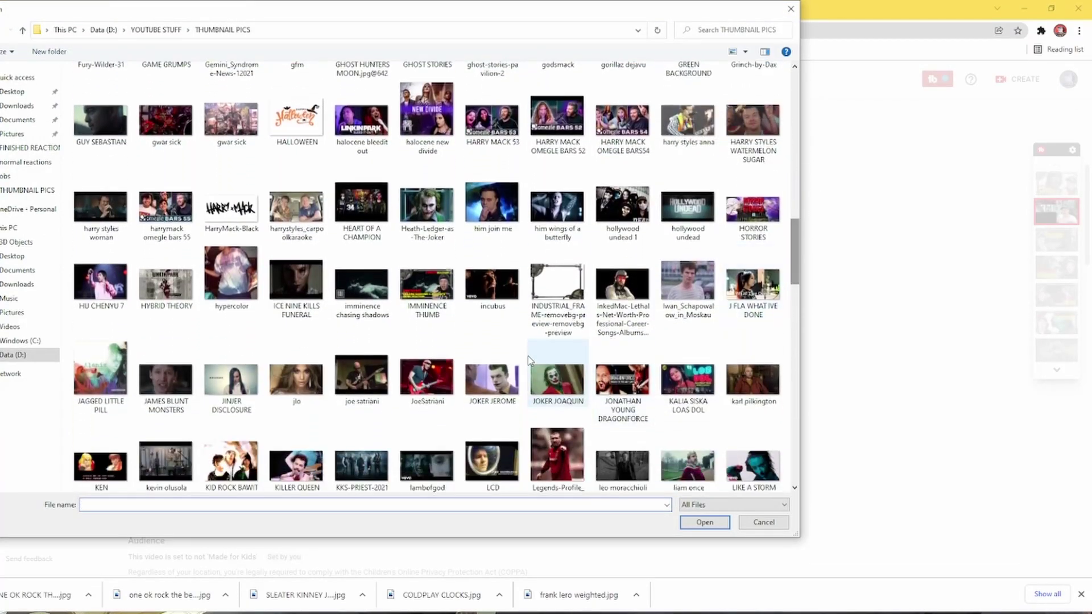
# Add INDUSTRIAL_FRAME to the canvas, remove it from the custom list, and stretch it to the canvas edges.
pyautogui.click(565, 278)
pyautogui.doubleClick(566, 277)
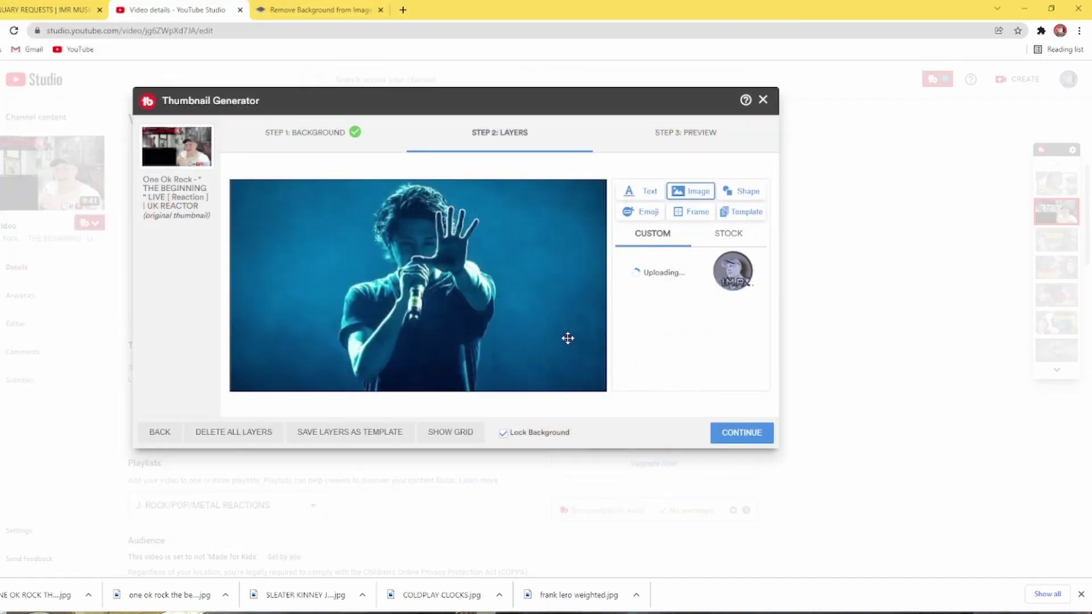
pyautogui.doubleClick(736, 275)
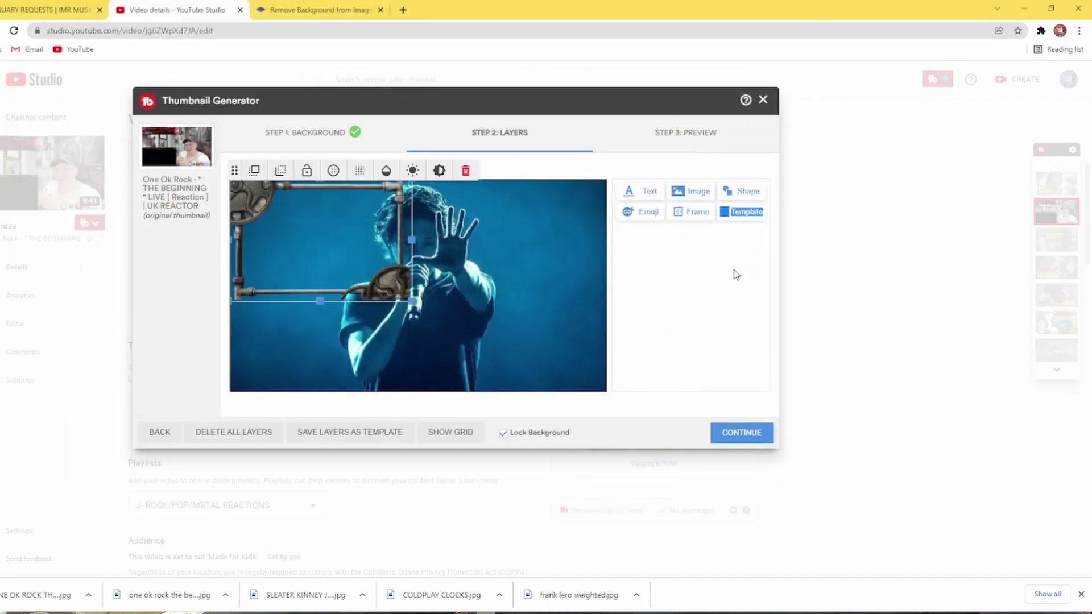
pyautogui.click(690, 196)
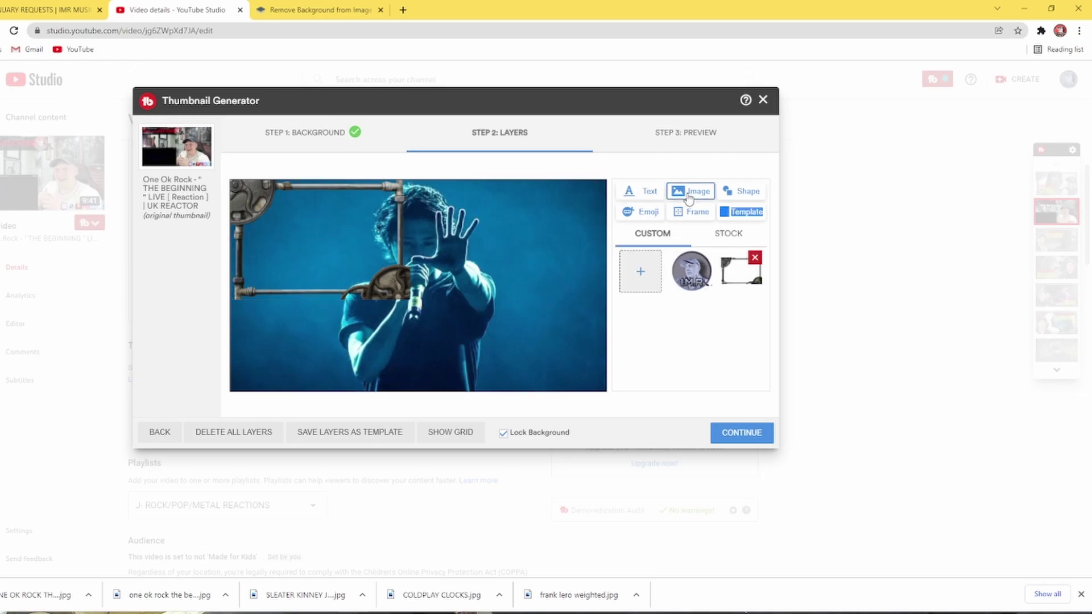
pyautogui.click(753, 259)
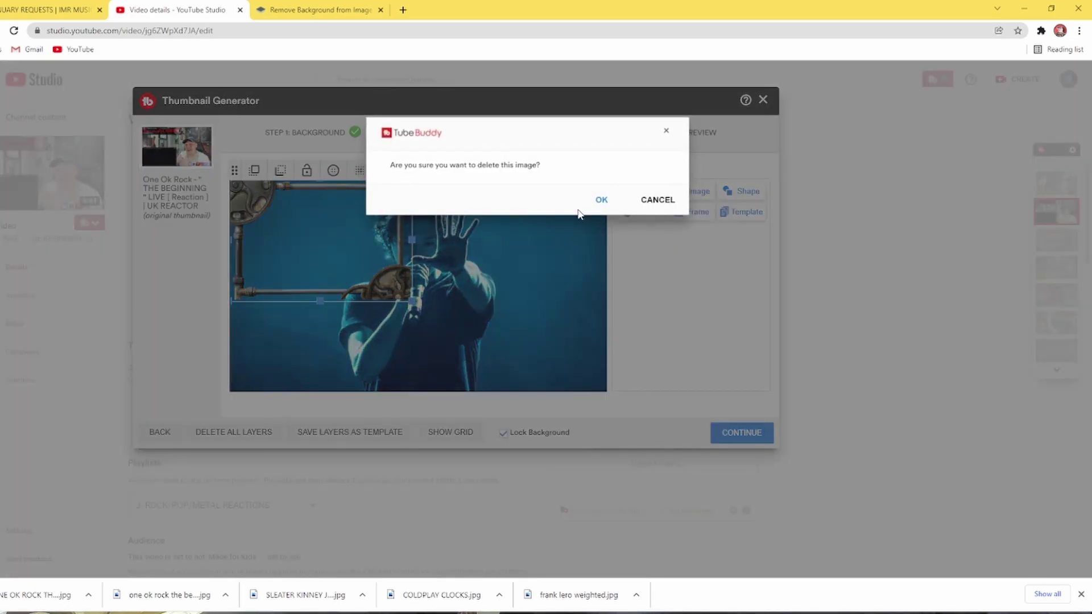
pyautogui.click(604, 200)
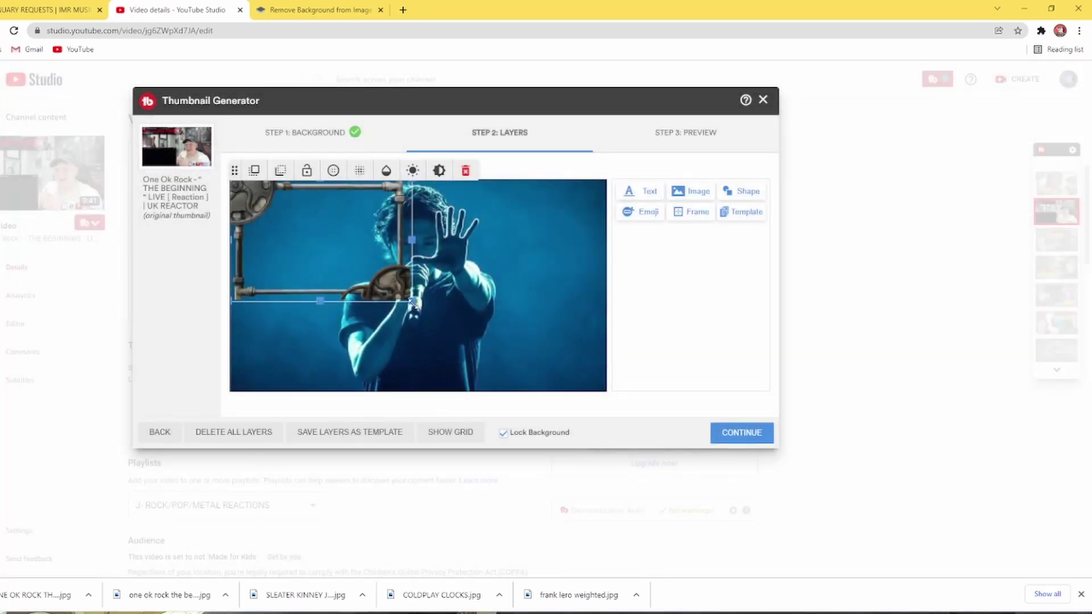
pyautogui.moveTo(413, 303); pyautogui.dragTo(640, 403)
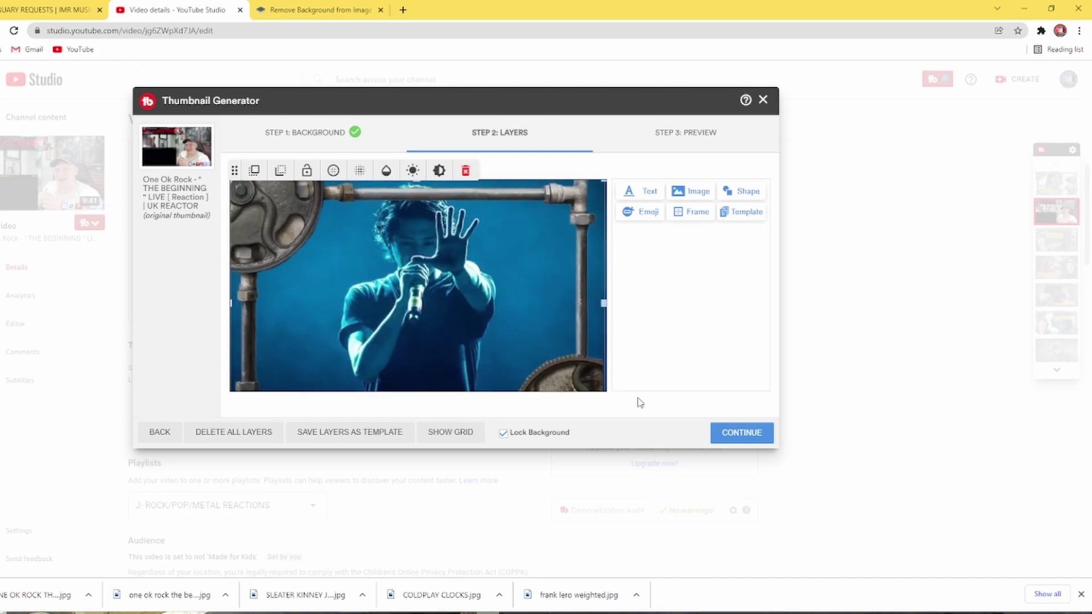
pyautogui.moveTo(551, 366); pyautogui.dragTo(619, 298)
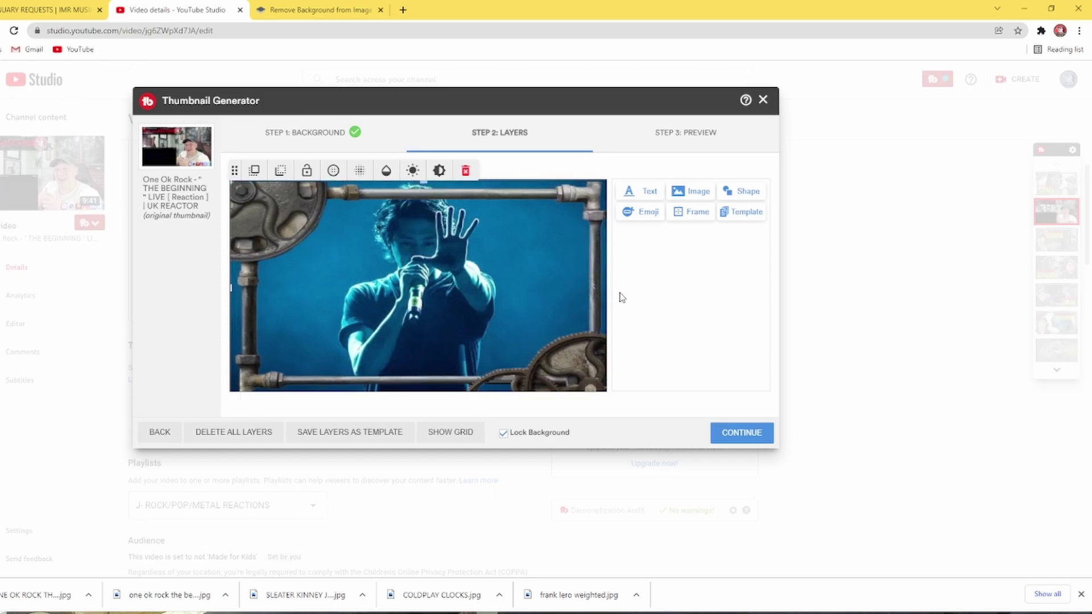
# Upload the creator photo unnamed (20) from Data (D:) > YOUTUBE STUFF > ME.
pyautogui.click(690, 191)
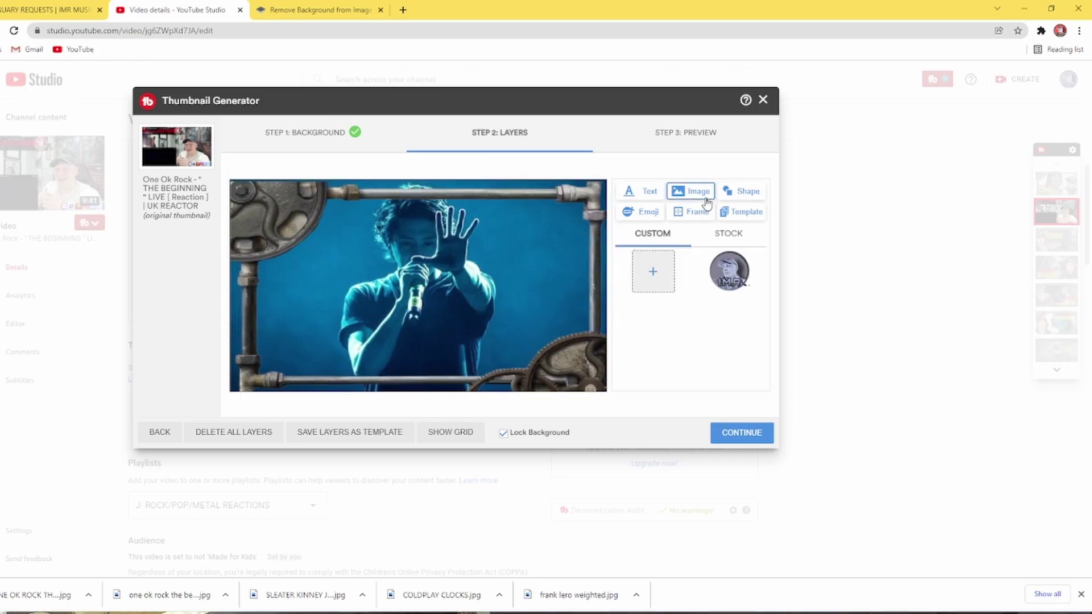
pyautogui.click(651, 276)
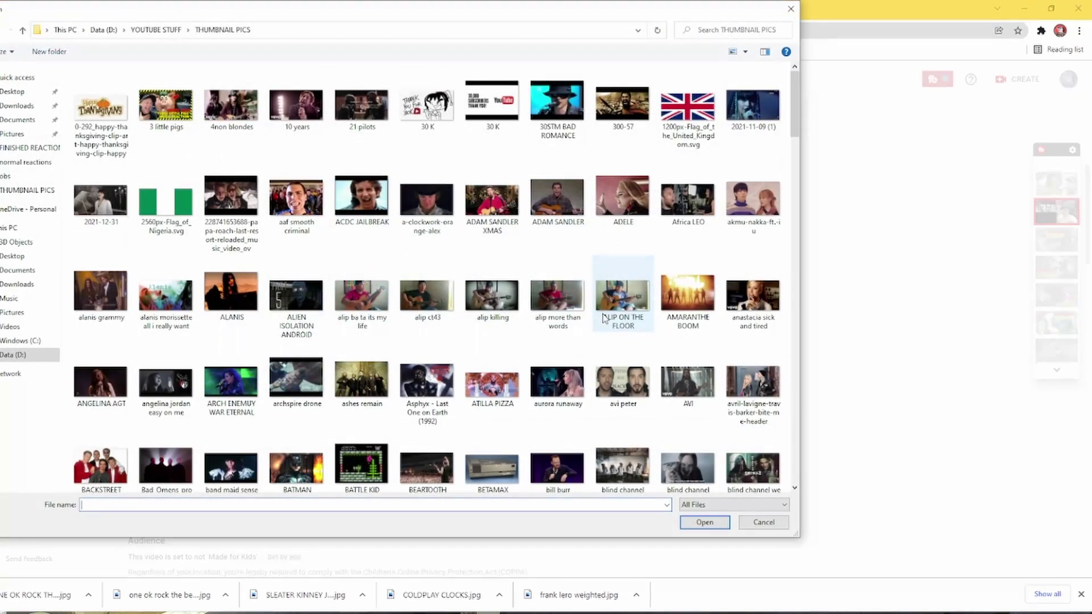
pyautogui.click(18, 193)
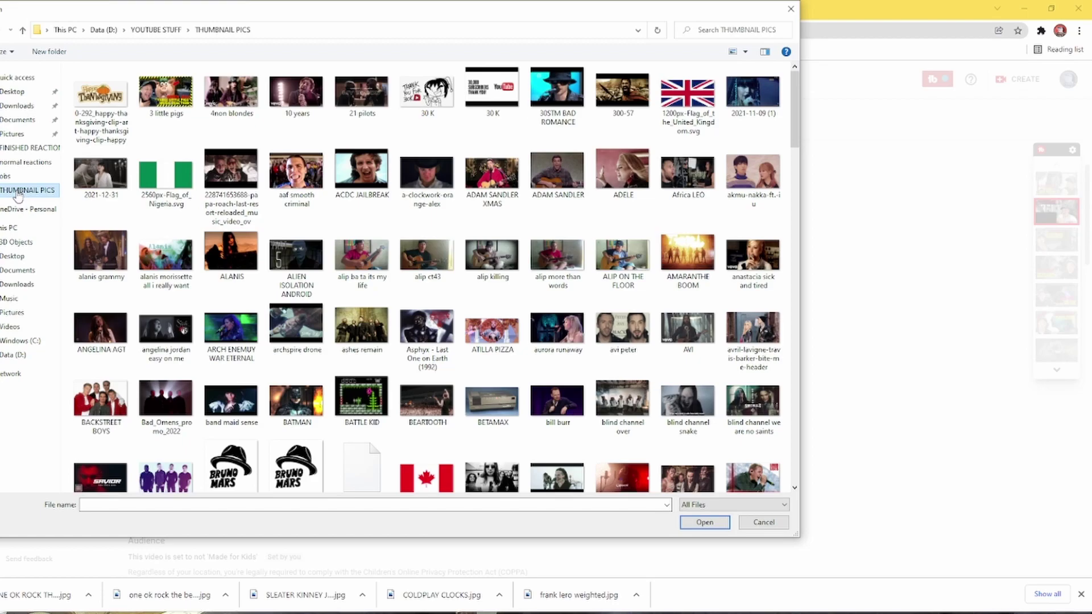
pyautogui.click(13, 355)
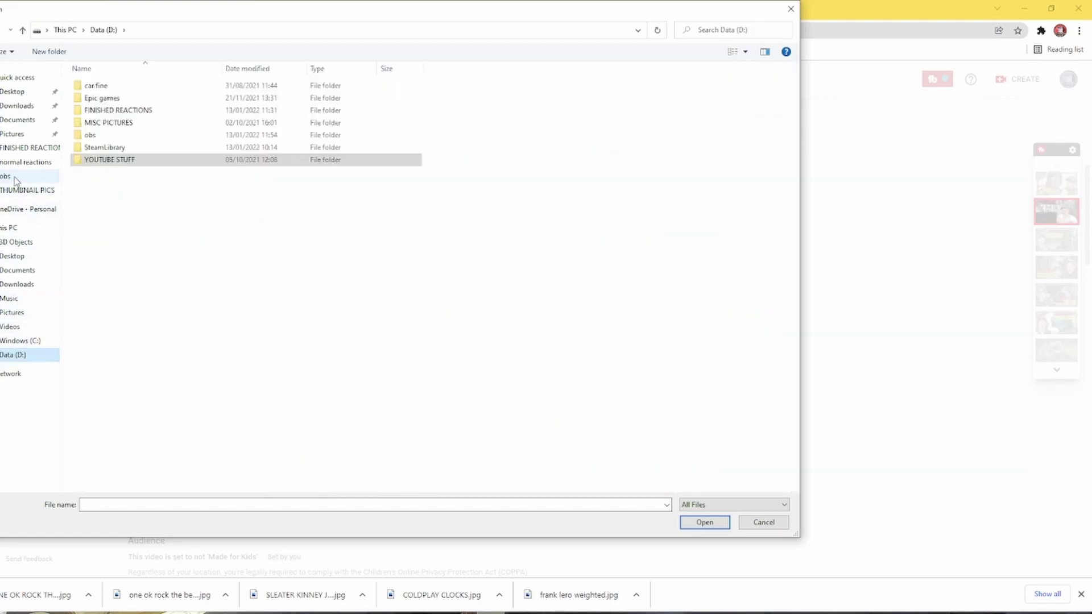
pyautogui.click(90, 162)
pyautogui.doubleClick(98, 164)
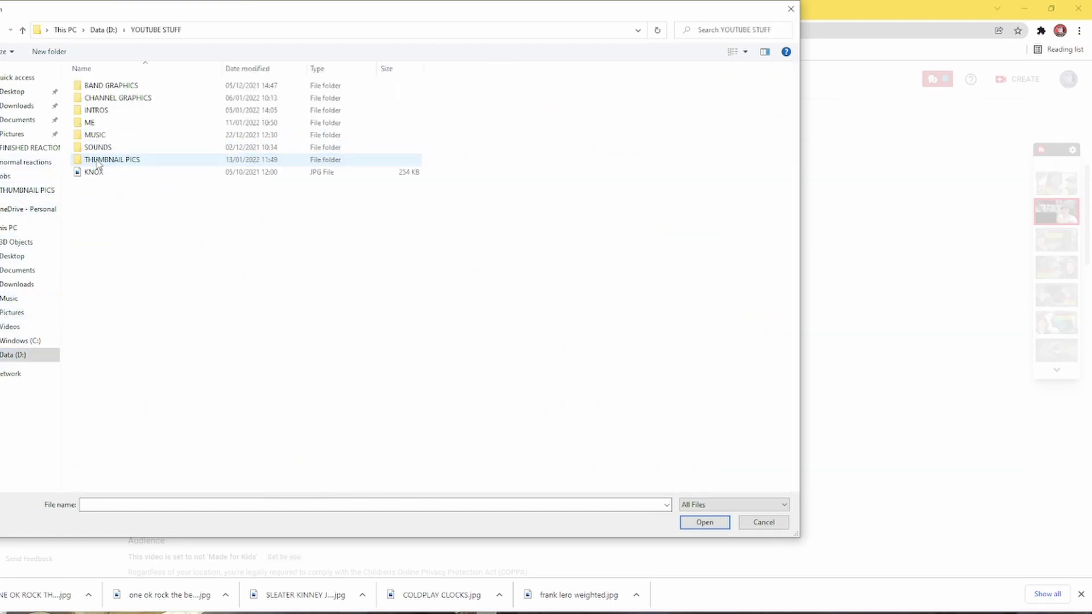
pyautogui.click(94, 125)
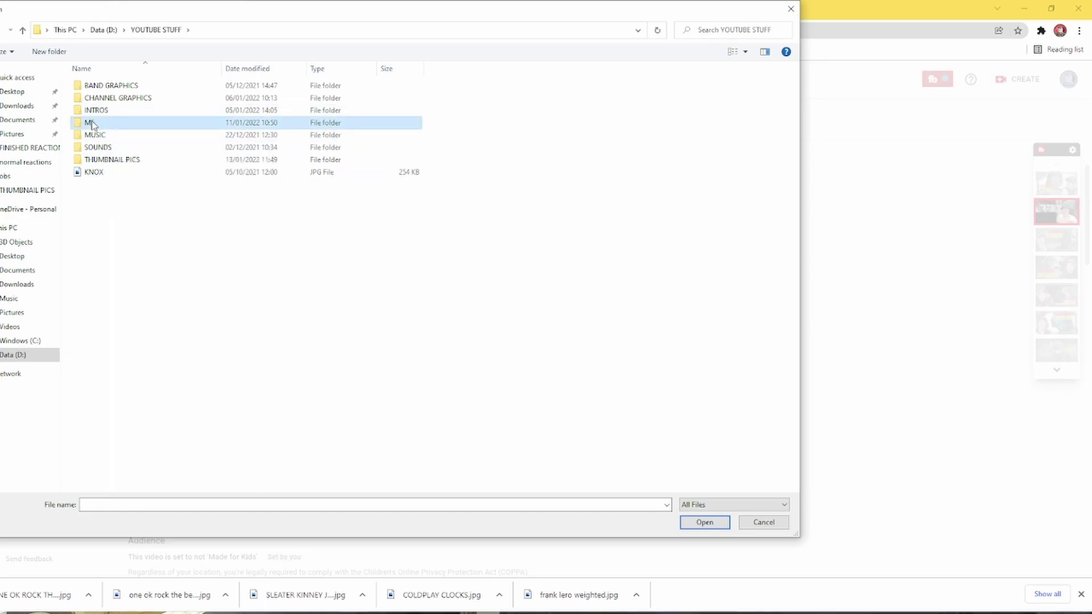
pyautogui.doubleClick(92, 122)
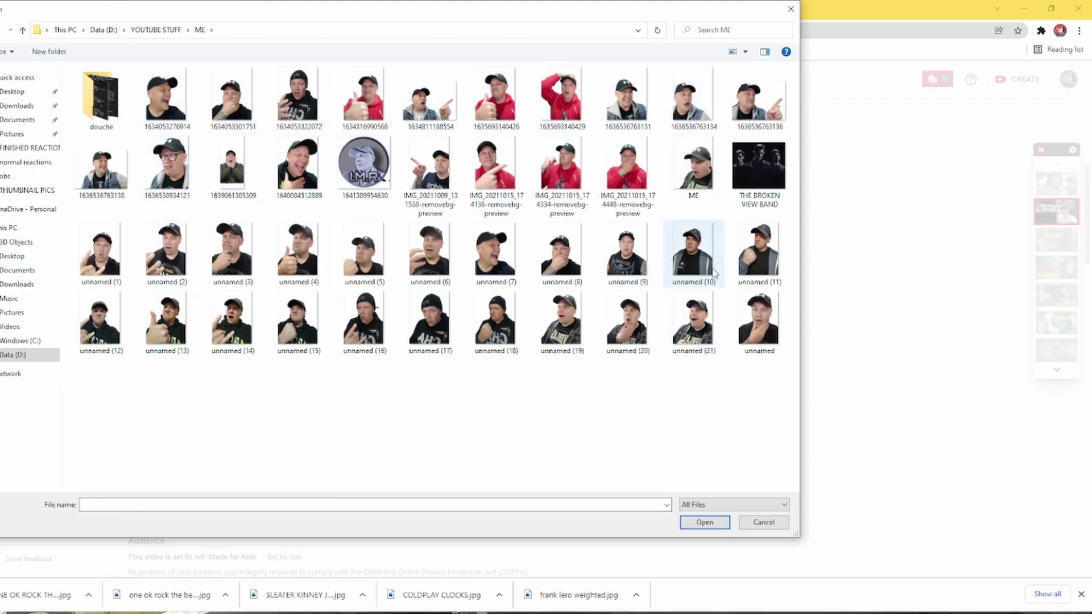
pyautogui.doubleClick(618, 330)
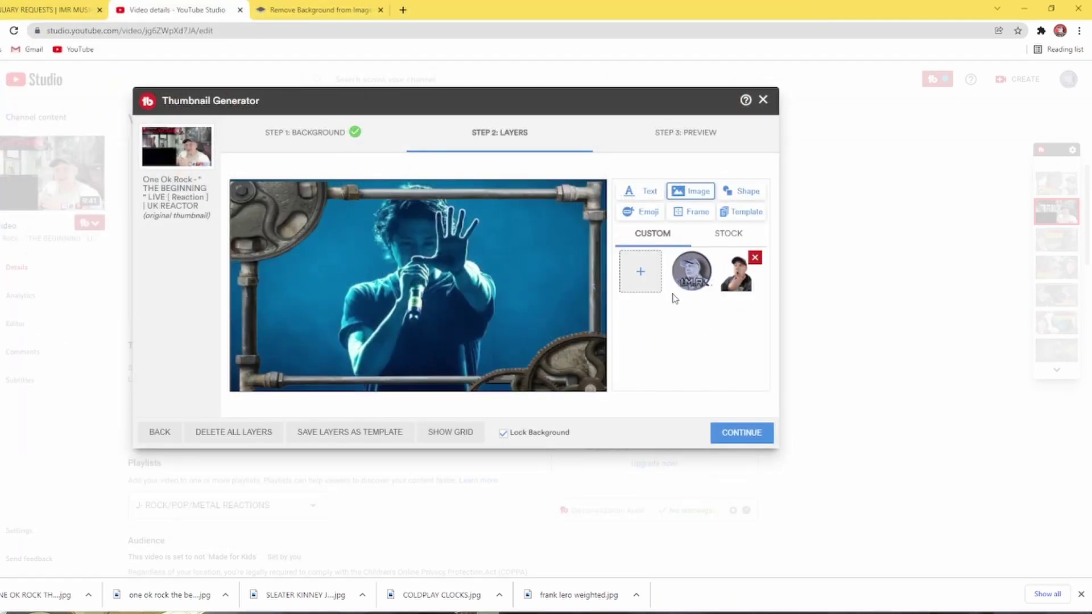
# Place the creator cutout large at the bottom-right and give it a bright outer glow.
pyautogui.doubleClick(736, 287)
pyautogui.moveTo(303, 319); pyautogui.dragTo(494, 320)
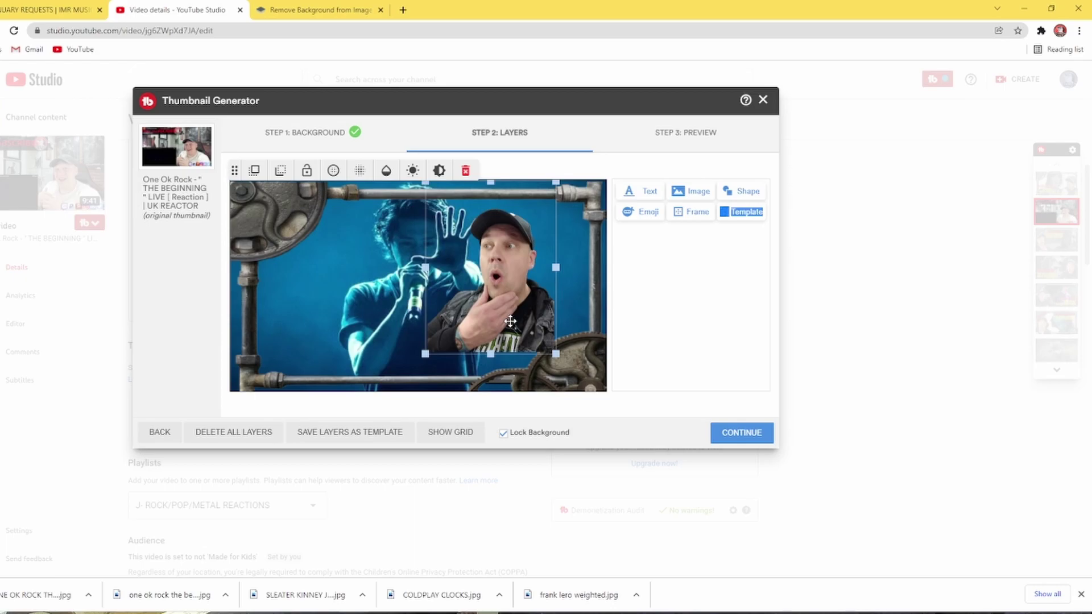
pyautogui.moveTo(563, 357); pyautogui.dragTo(539, 334)
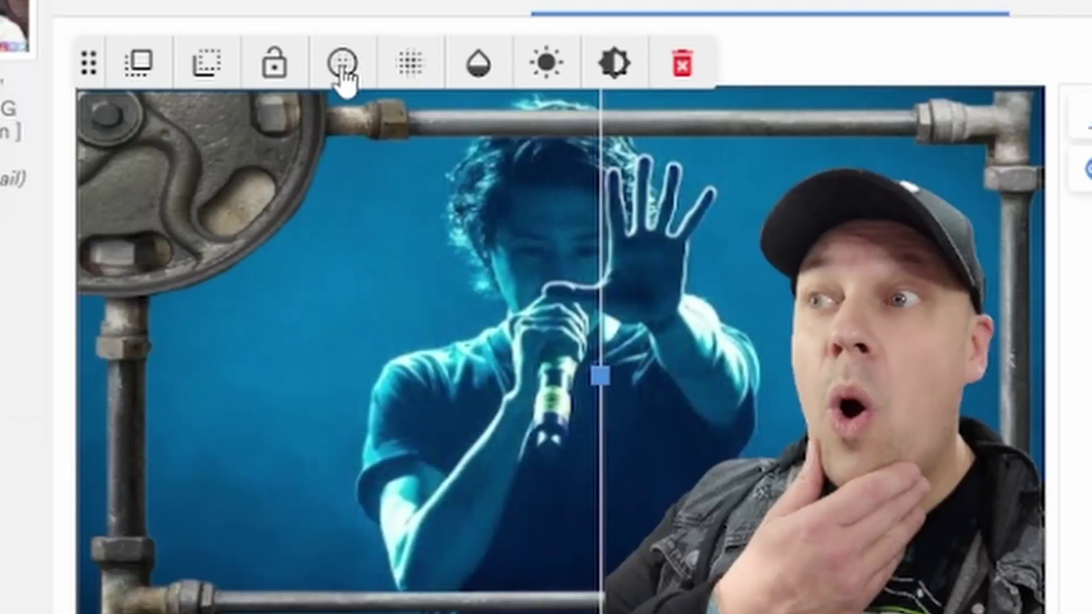
pyautogui.click(344, 71)
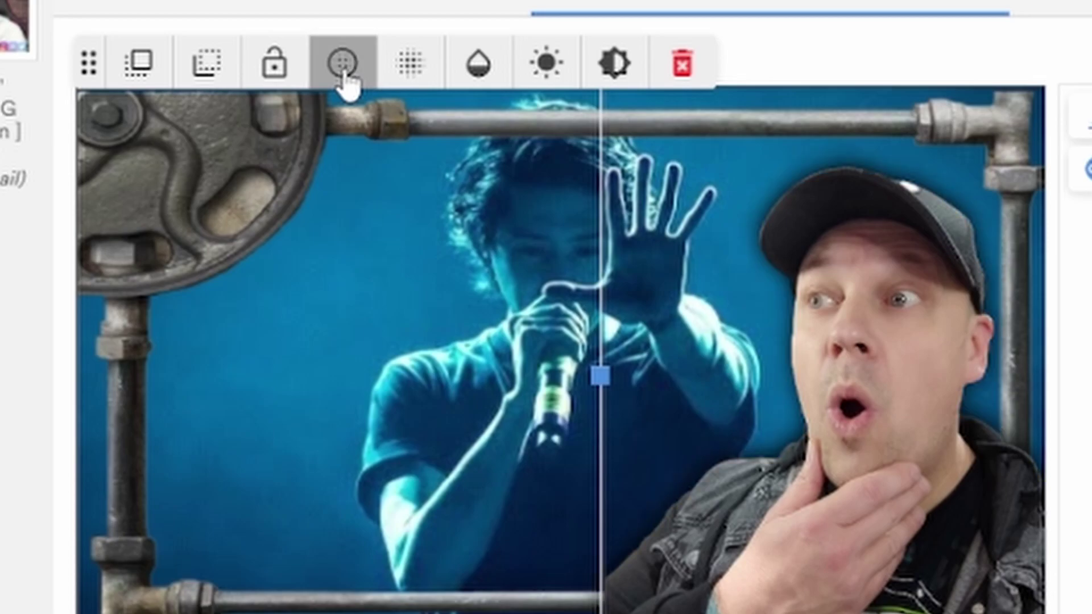
pyautogui.click(405, 84)
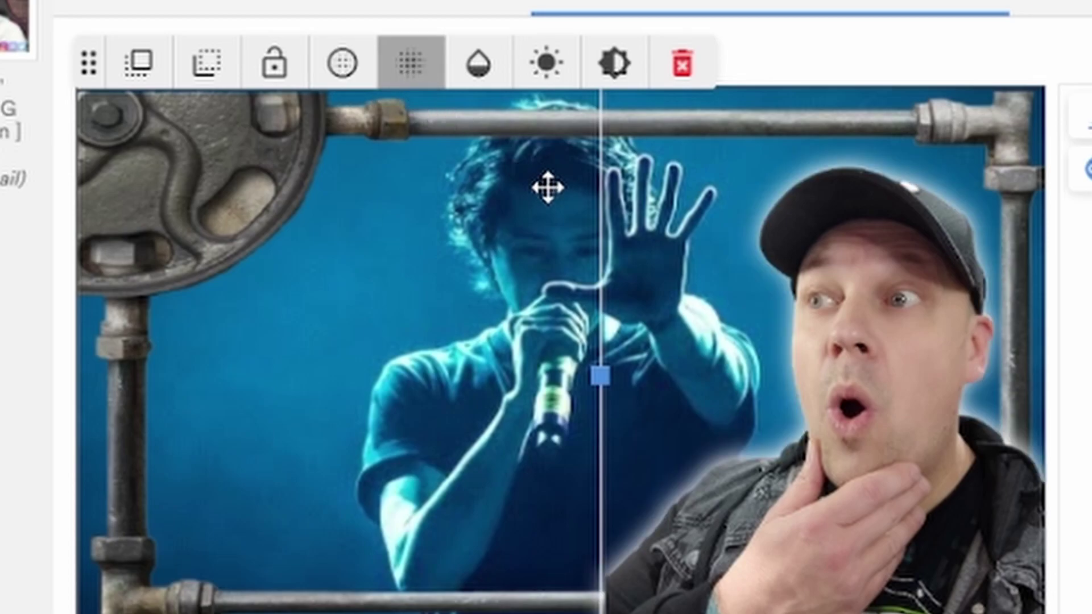
pyautogui.click(445, 390)
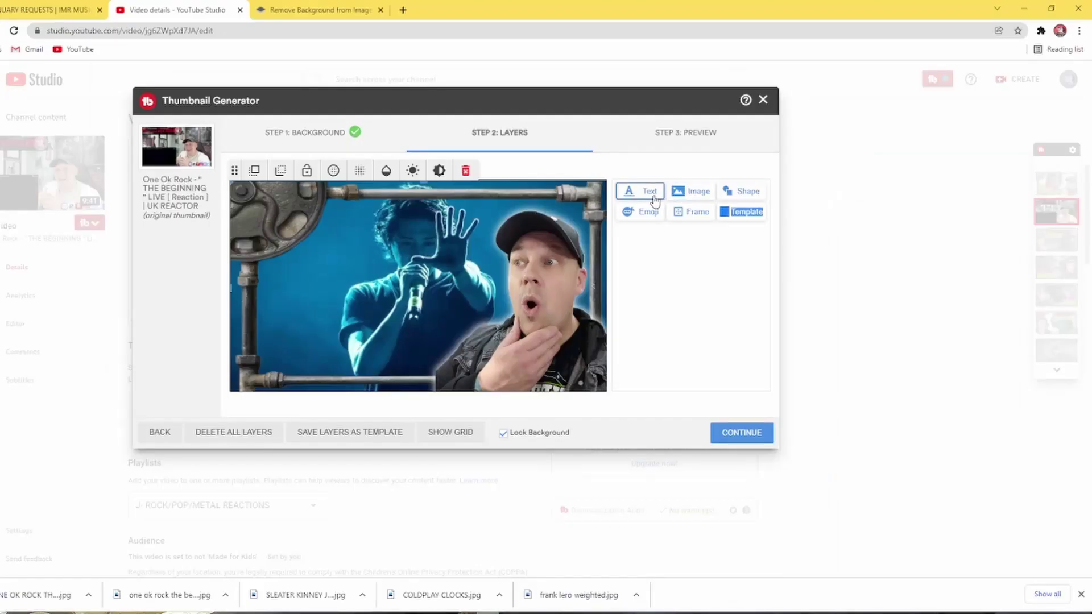
pyautogui.click(648, 192)
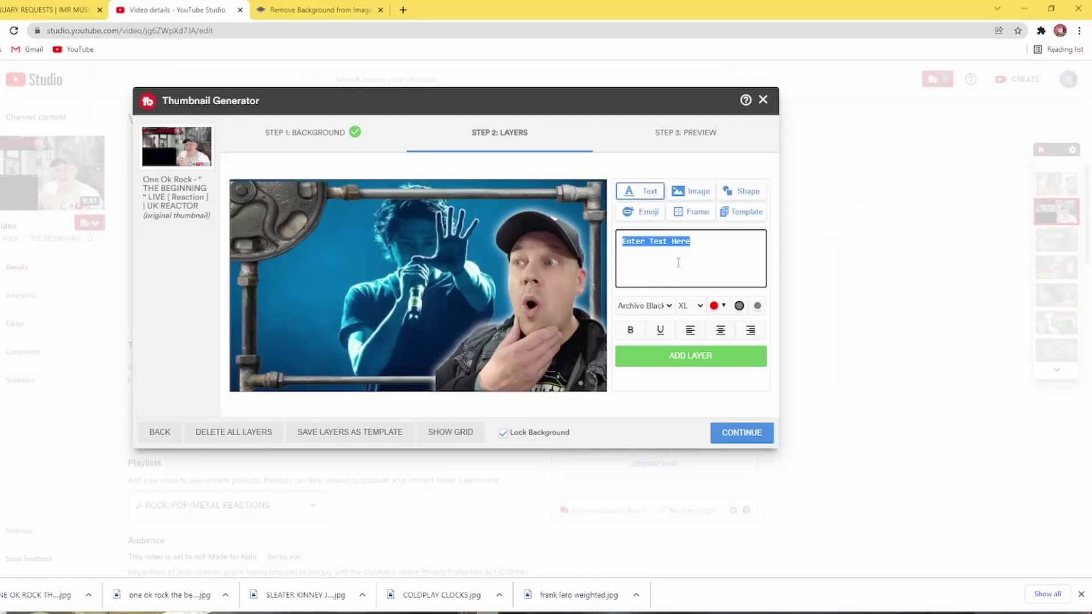
# Add a MUSIC REACTION text layer in Anton, yellow #fcff00, with a dark outline.
pyautogui.click(670, 310)
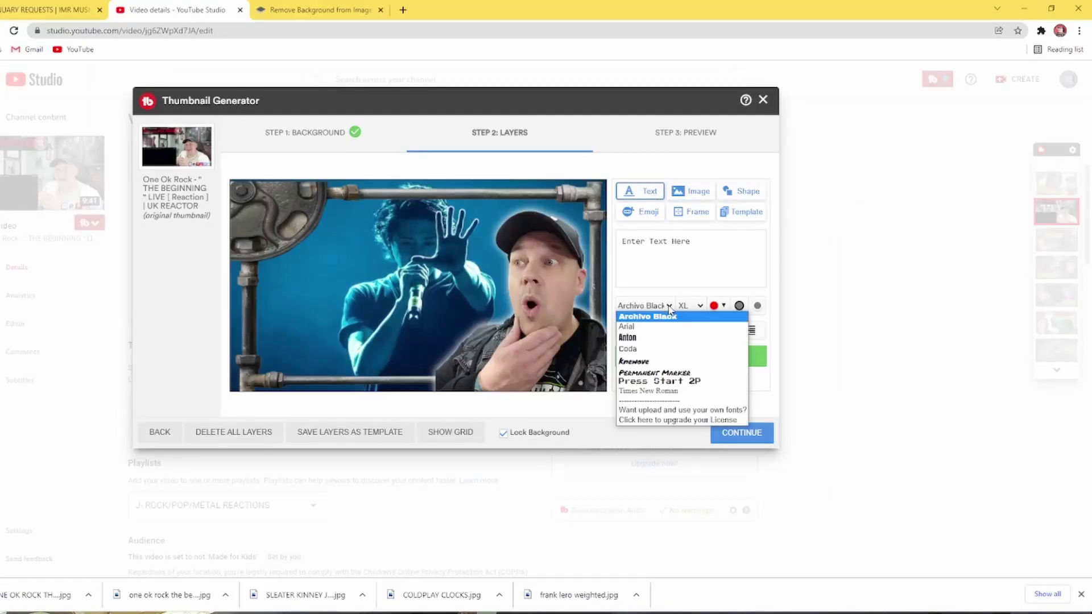
pyautogui.click(654, 339)
pyautogui.doubleClick(695, 244)
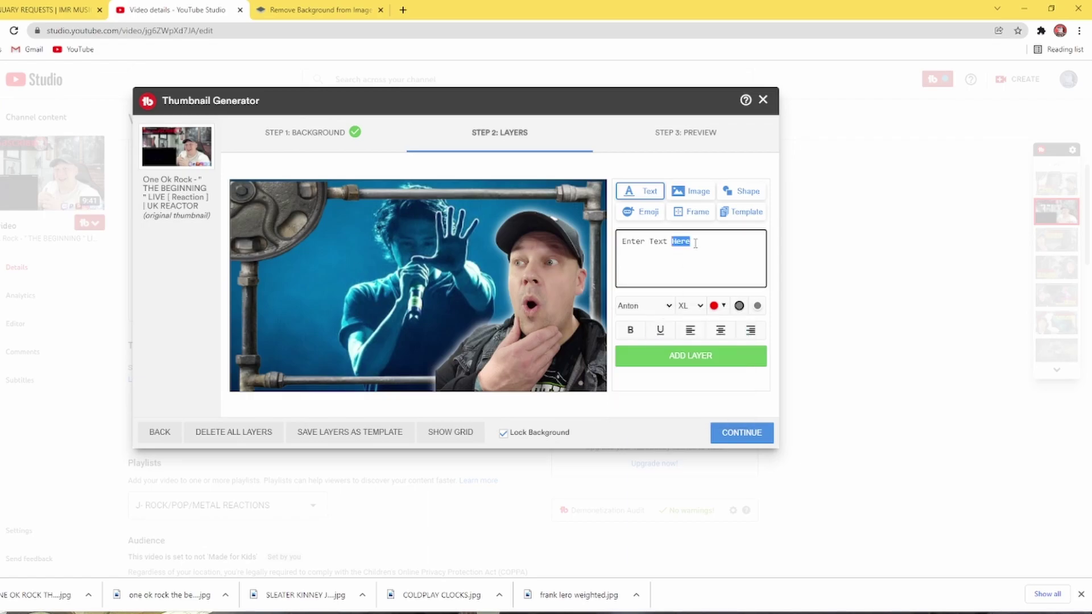
pyautogui.tripleClick(695, 244)
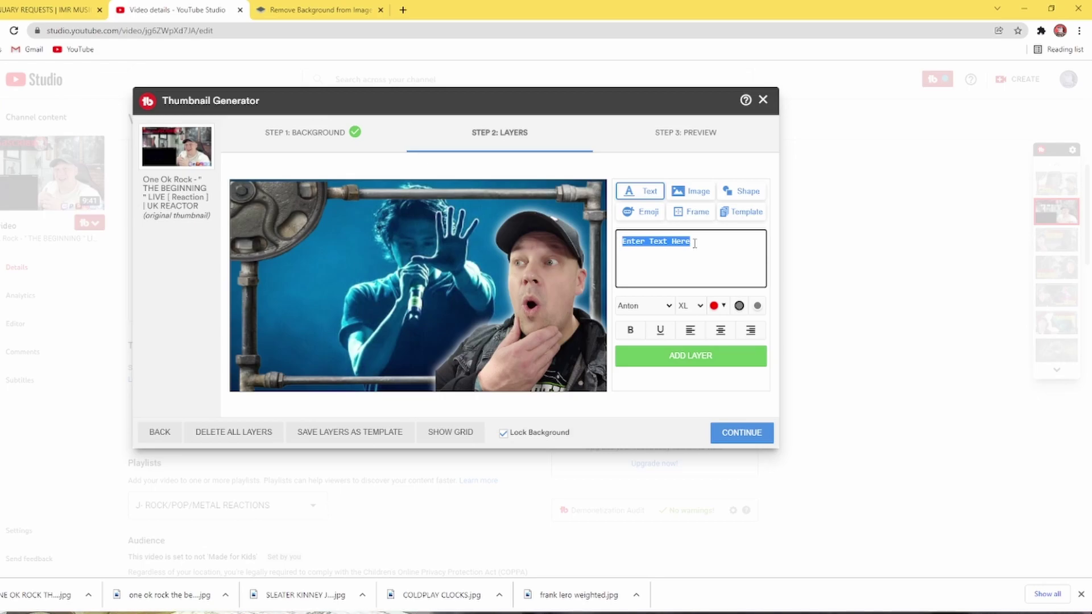
pyautogui.write('MUSIC REACTION')
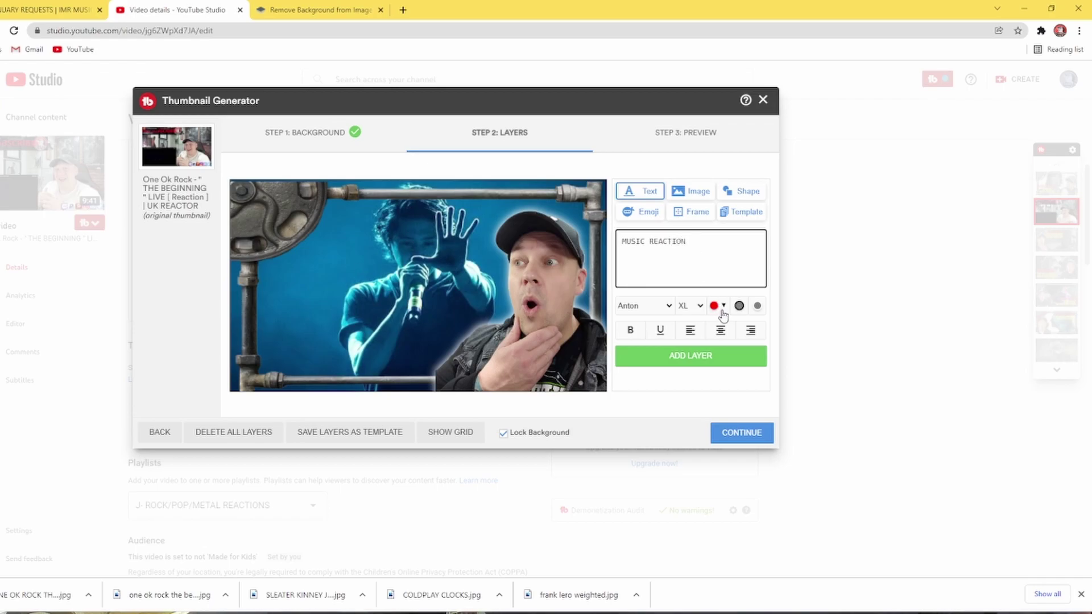
pyautogui.click(724, 312)
pyautogui.click(851, 337)
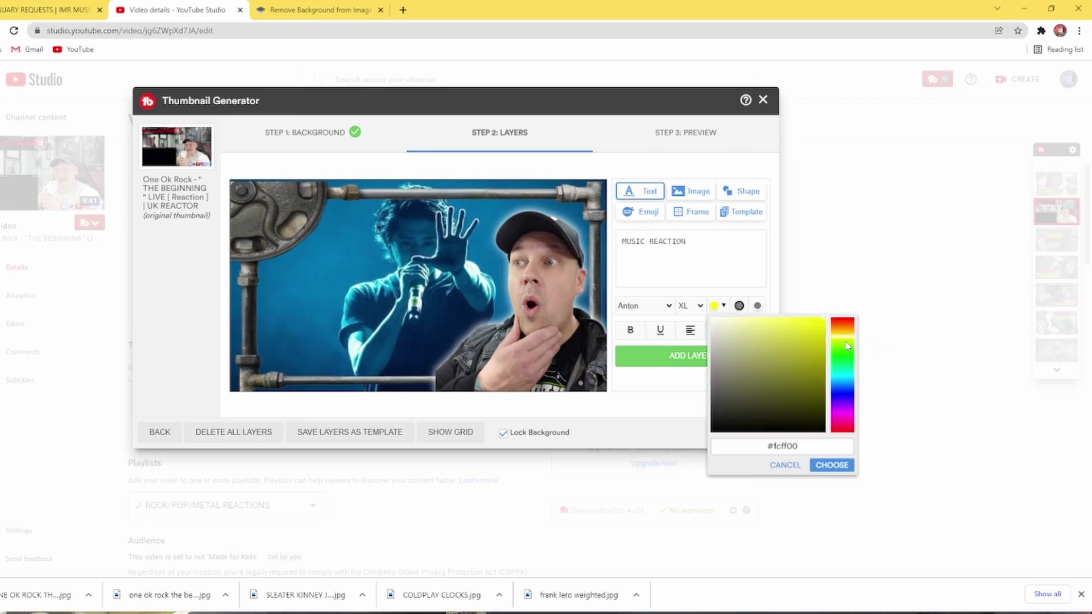
pyautogui.click(739, 306)
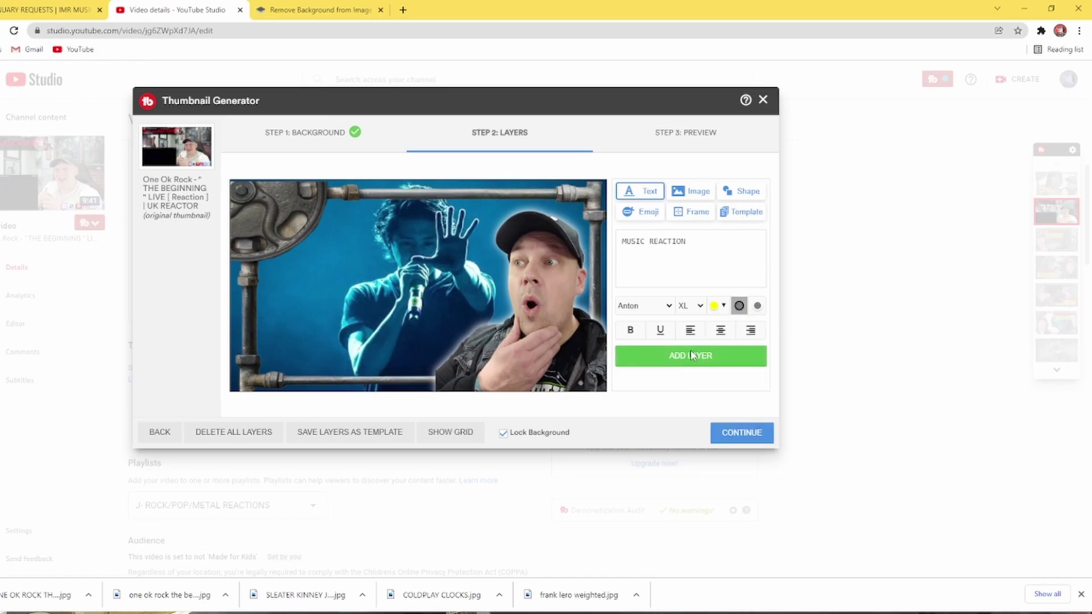
pyautogui.click(691, 356)
# Shrink MUSIC REACTION and move it to the bottom-left of the image.
pyautogui.moveTo(455, 226); pyautogui.dragTo(441, 314)
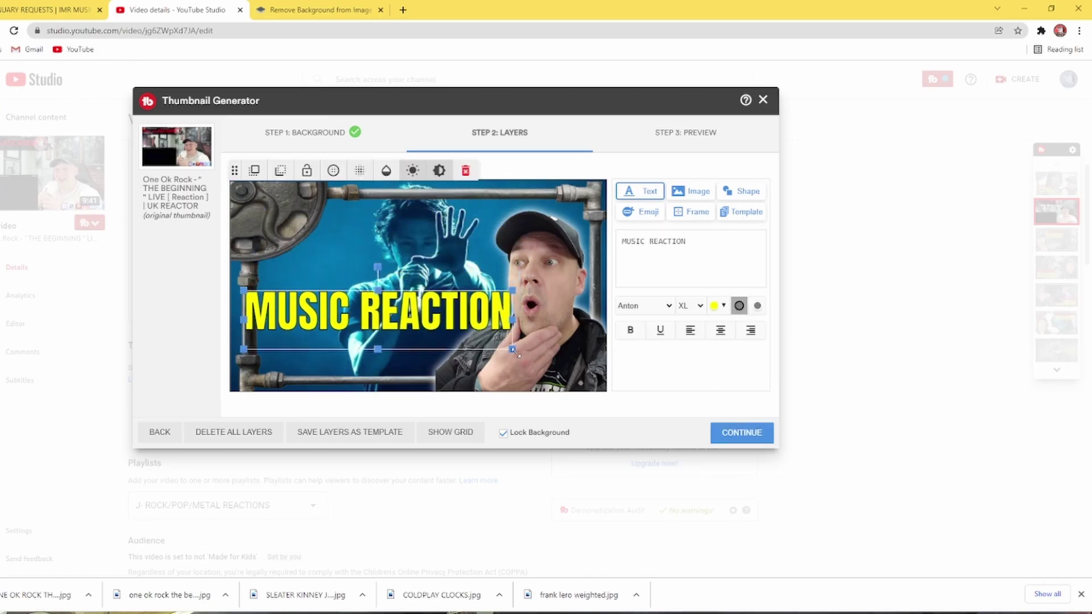
pyautogui.moveTo(514, 349); pyautogui.dragTo(431, 331)
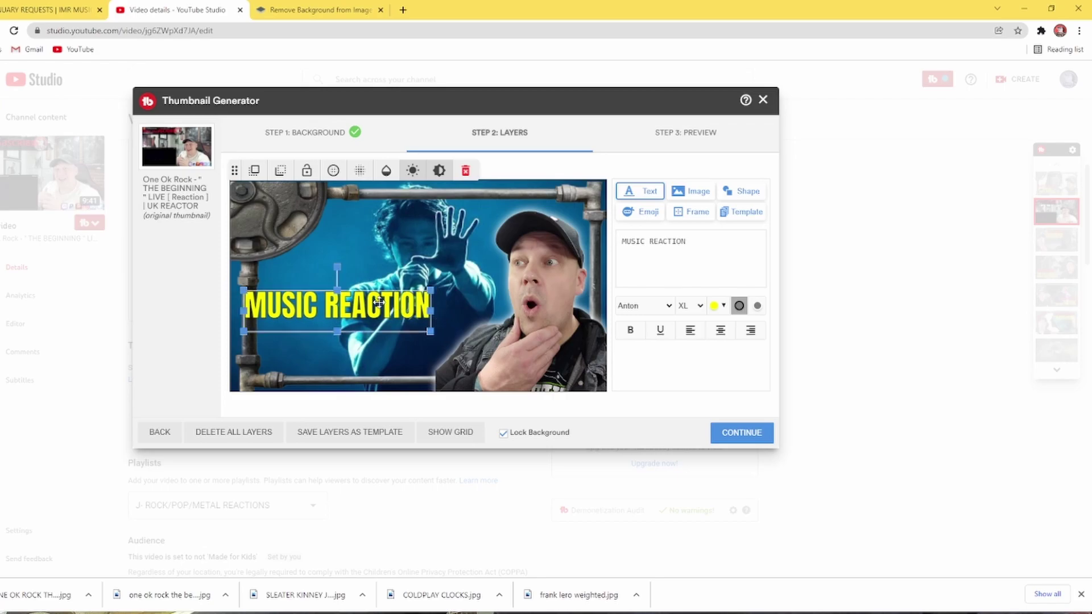
pyautogui.moveTo(379, 303); pyautogui.dragTo(399, 354)
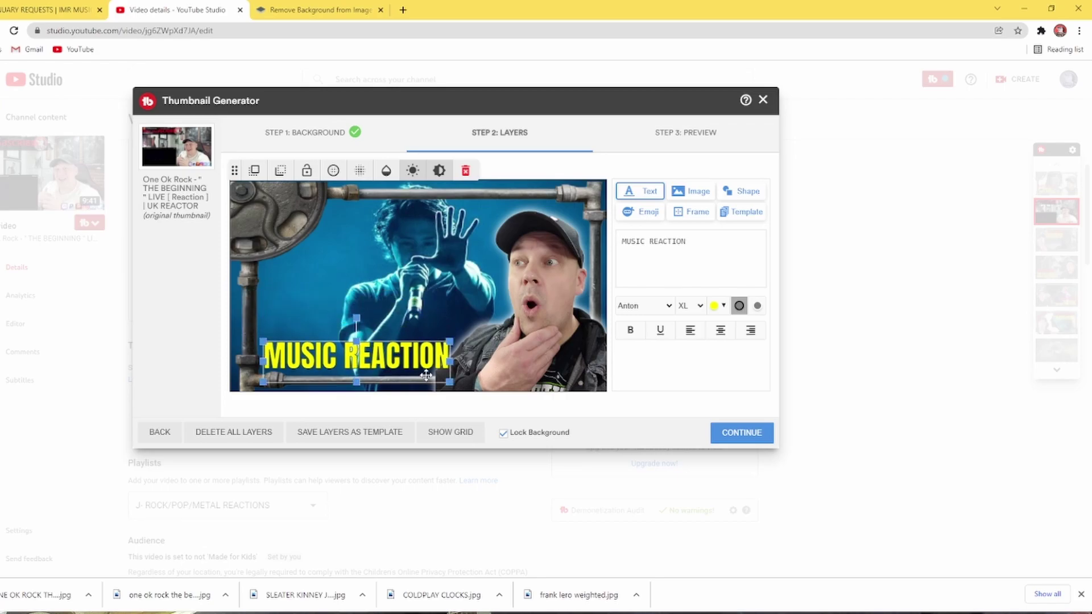
pyautogui.moveTo(448, 382); pyautogui.dragTo(430, 378)
pyautogui.moveTo(364, 345); pyautogui.dragTo(364, 352)
# Add a yellow "THE BEGINNING" text layer, in quotes, to the thumbnail.
pyautogui.click(640, 191)
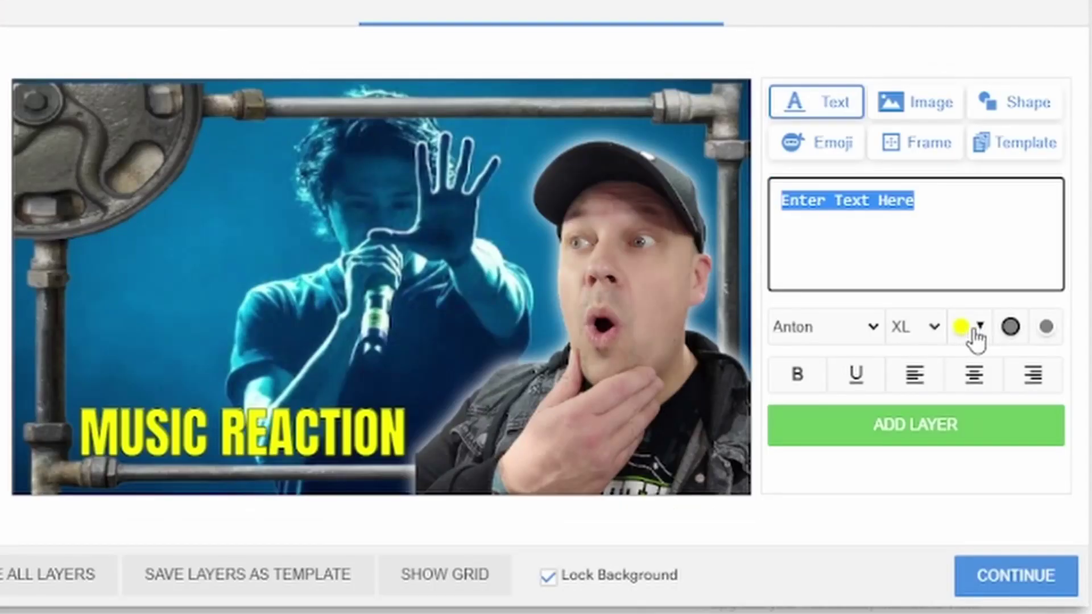
pyautogui.click(724, 307)
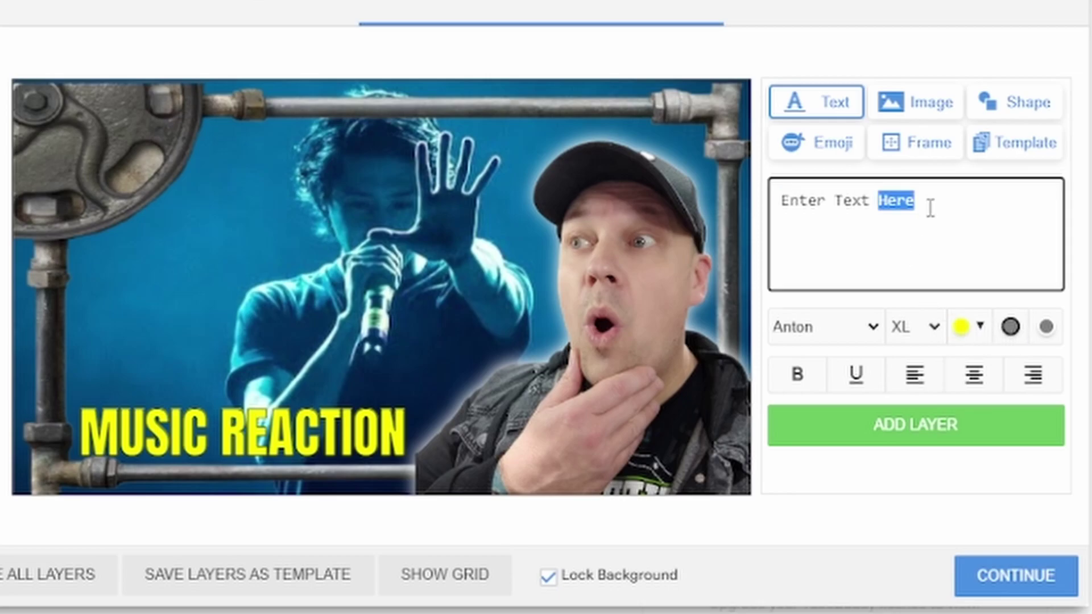
pyautogui.press('BackSpace')
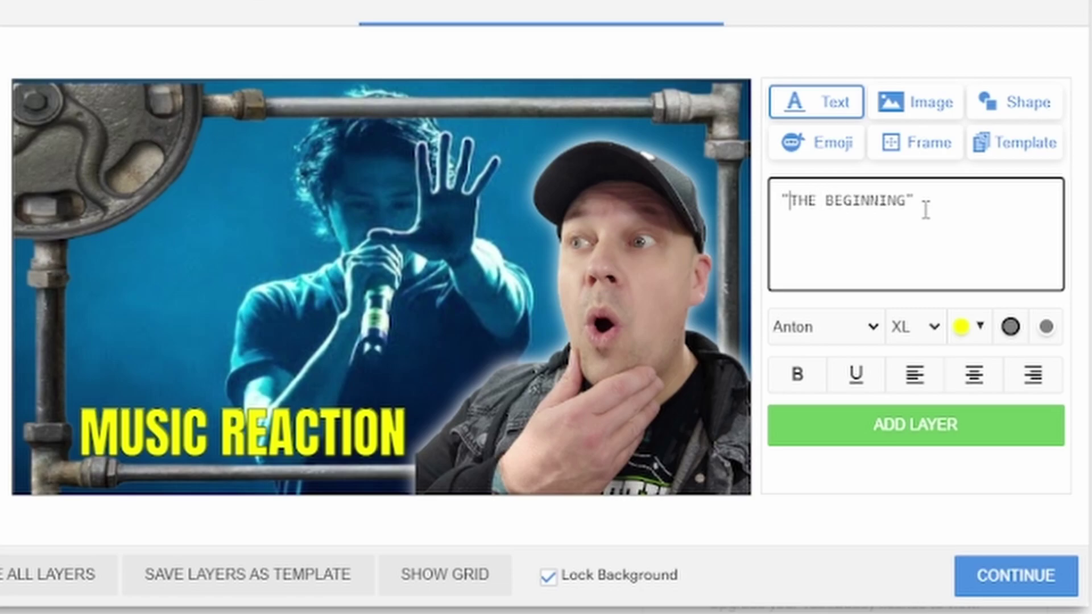
pyautogui.click(973, 428)
# Outline THE BEGINNING, shrink it, and stack it just above MUSIC REACTION.
pyautogui.moveTo(453, 224); pyautogui.dragTo(476, 343)
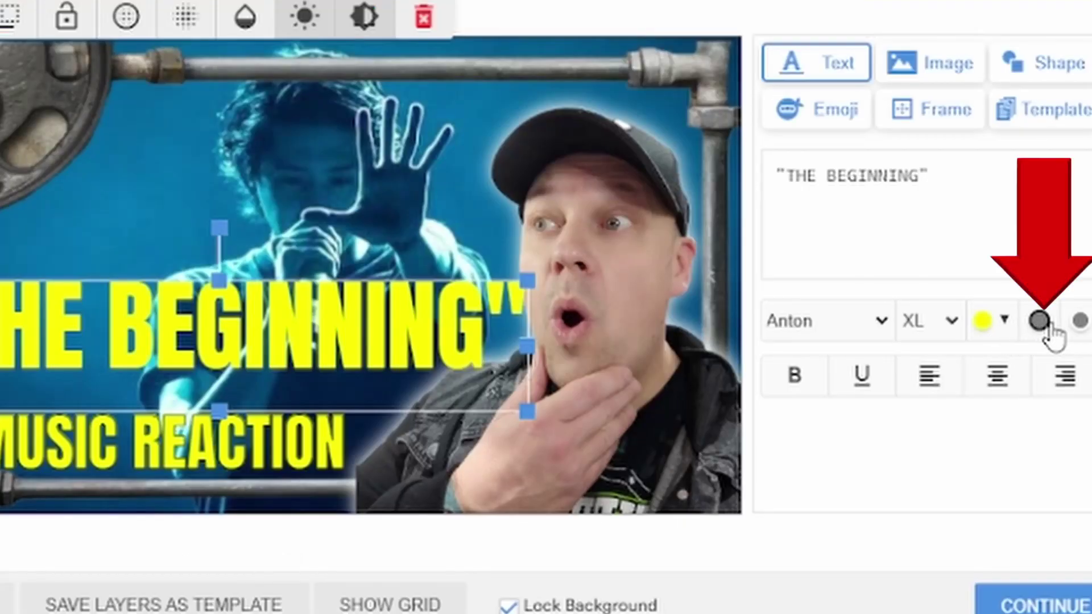
pyautogui.click(1039, 325)
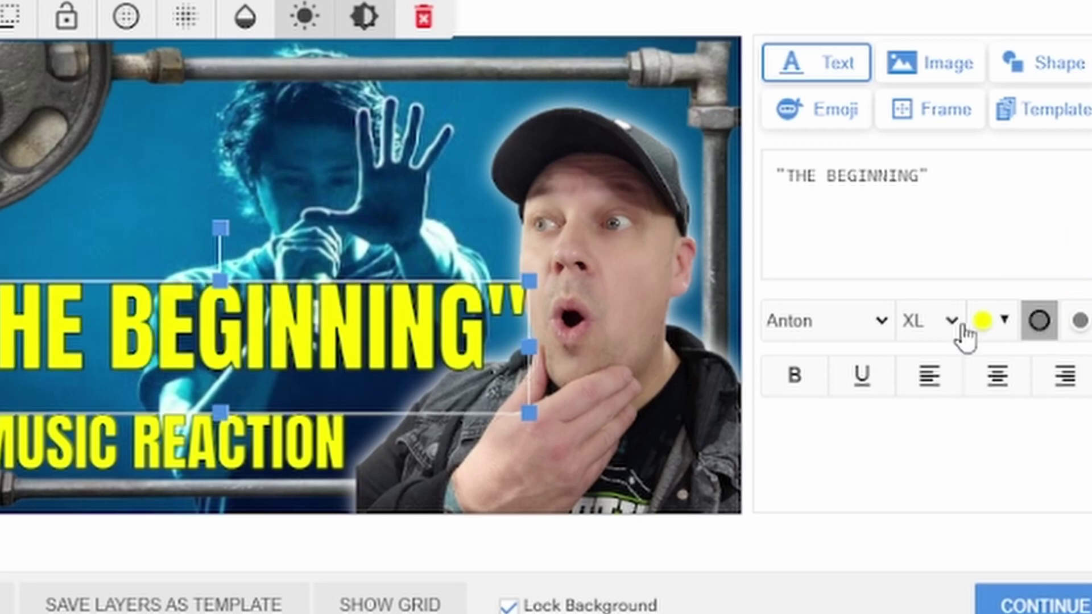
pyautogui.moveTo(528, 413); pyautogui.dragTo(339, 348)
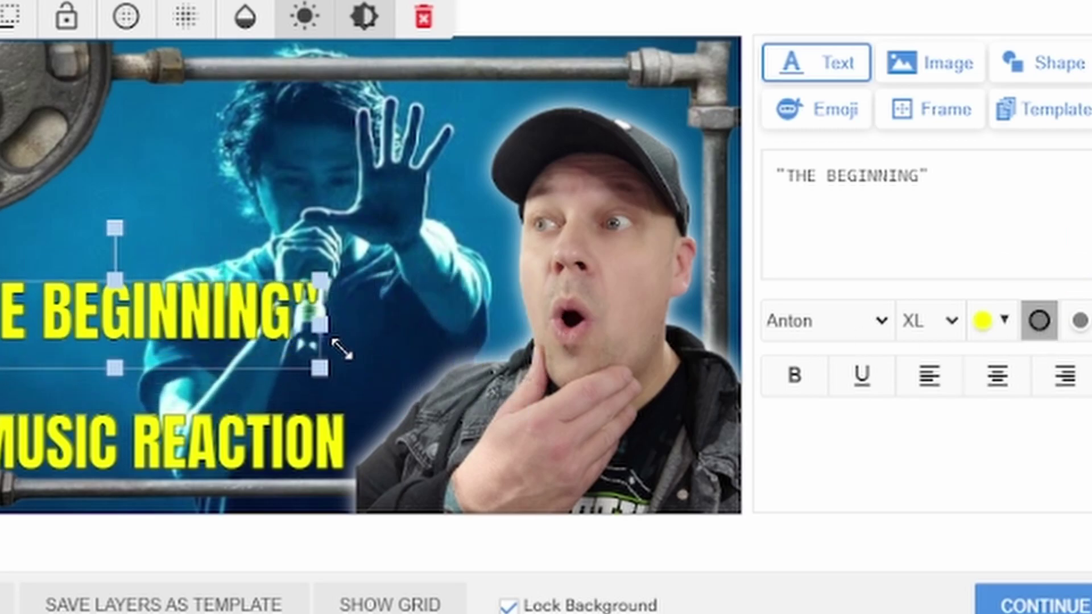
pyautogui.moveTo(213, 321); pyautogui.dragTo(251, 406)
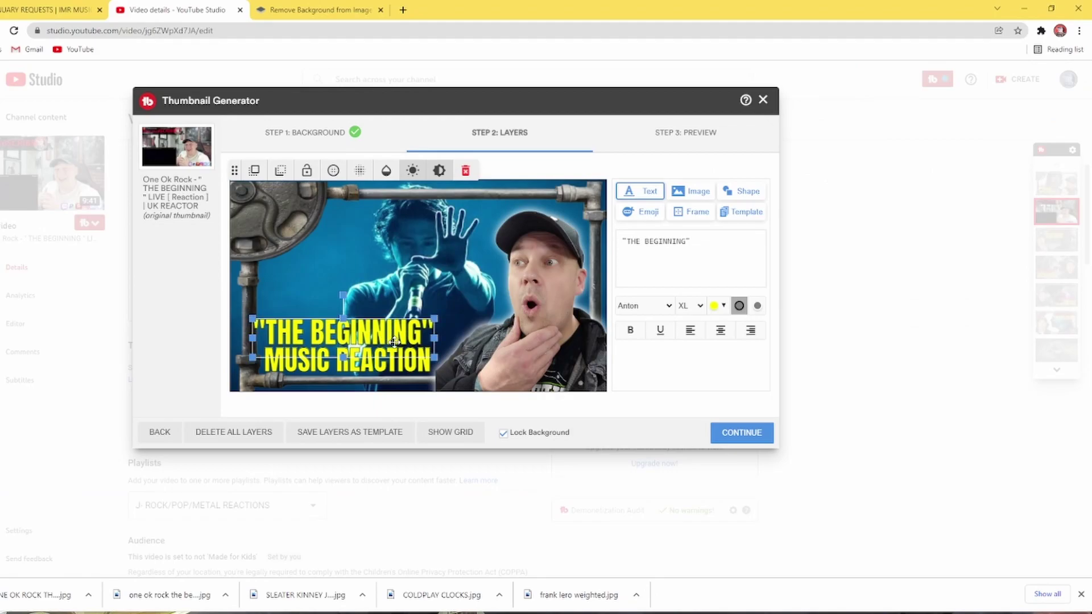
# Create an ONE OK ROCK text entry coloured red #ff1000.
pyautogui.click(644, 193)
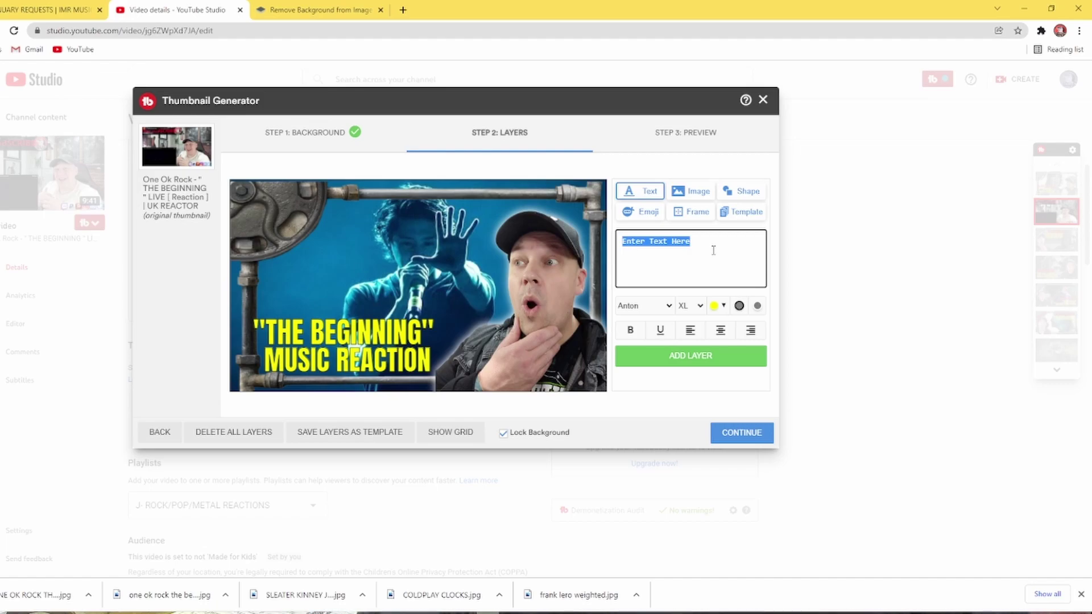
pyautogui.write('ONE OK ROCK')
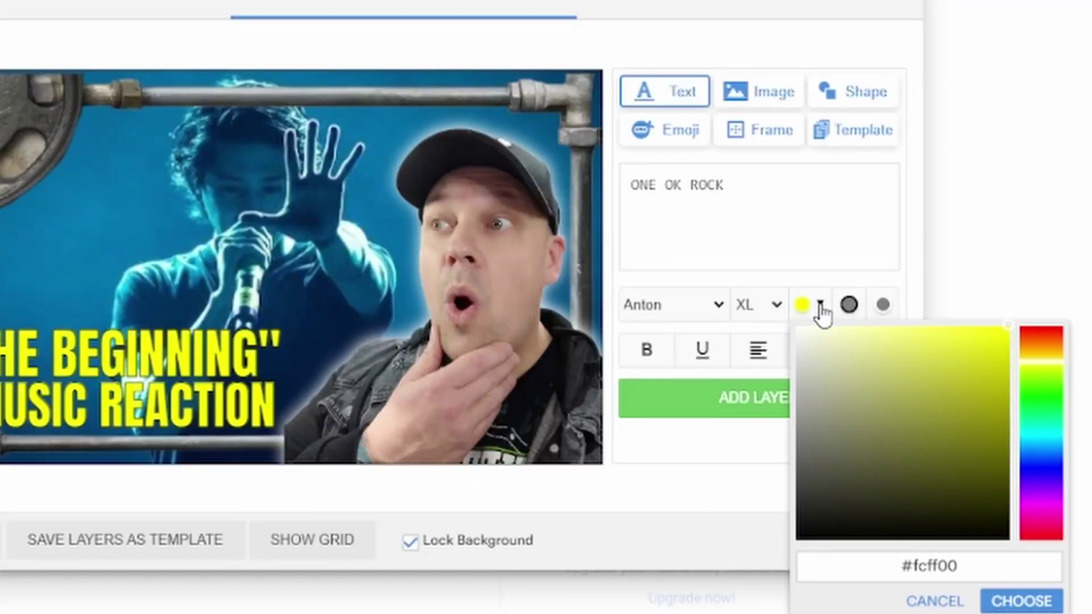
pyautogui.click(723, 306)
pyautogui.click(1064, 336)
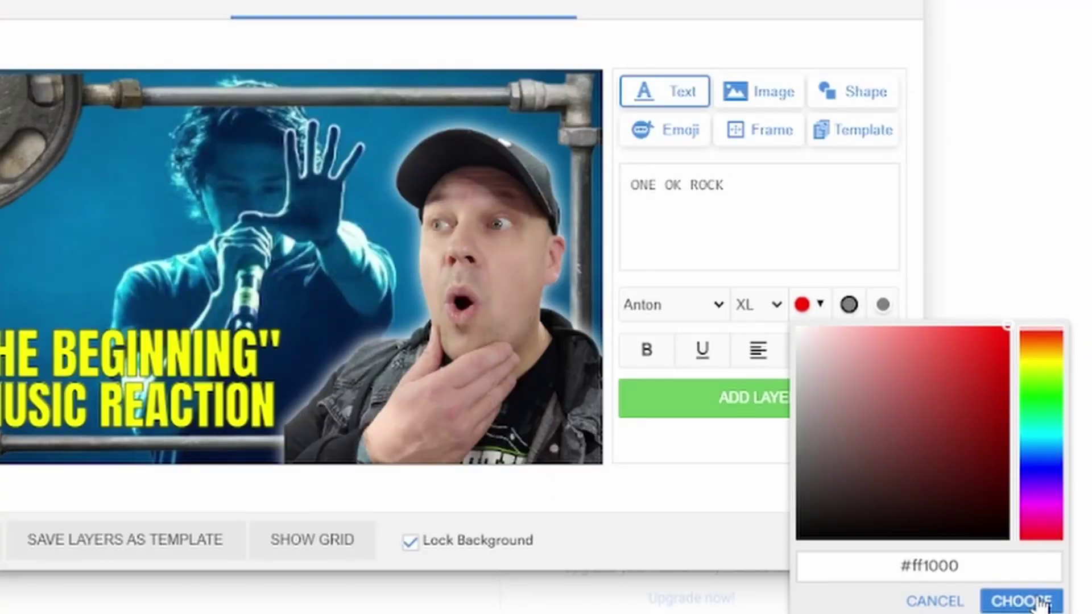
pyautogui.click(1004, 600)
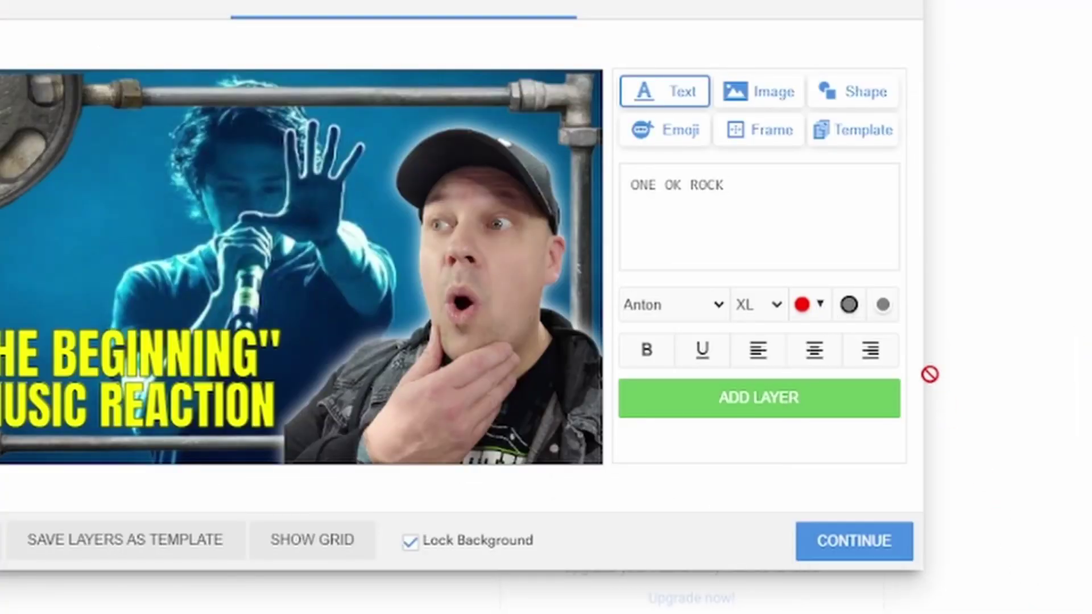
# Outline ONE OK ROCK, add it, and resize it to sit above THE BEGINNING.
pyautogui.click(850, 306)
pyautogui.click(823, 398)
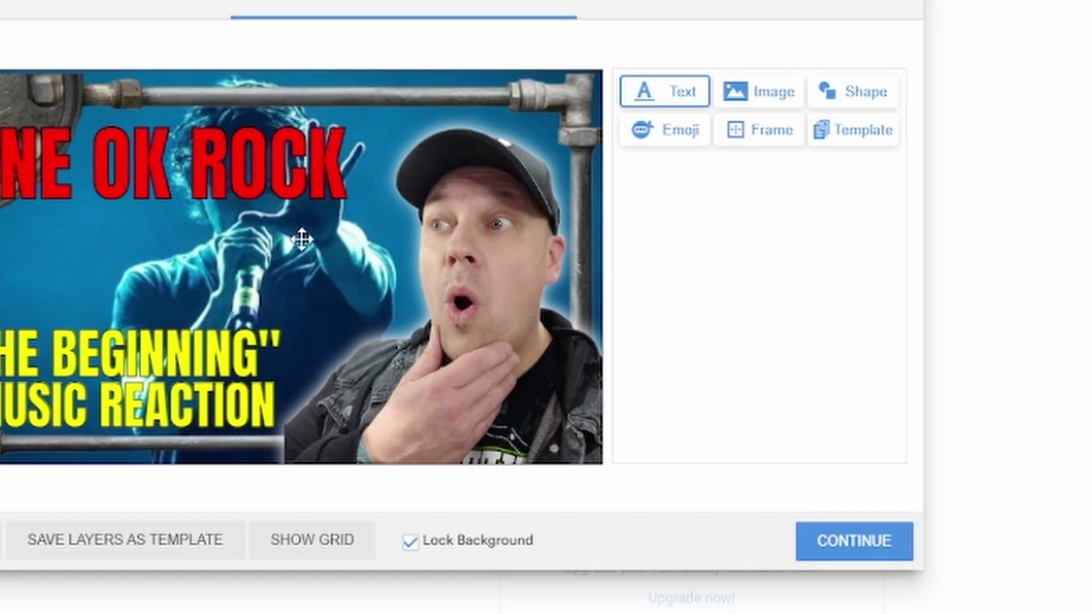
pyautogui.click(228, 195)
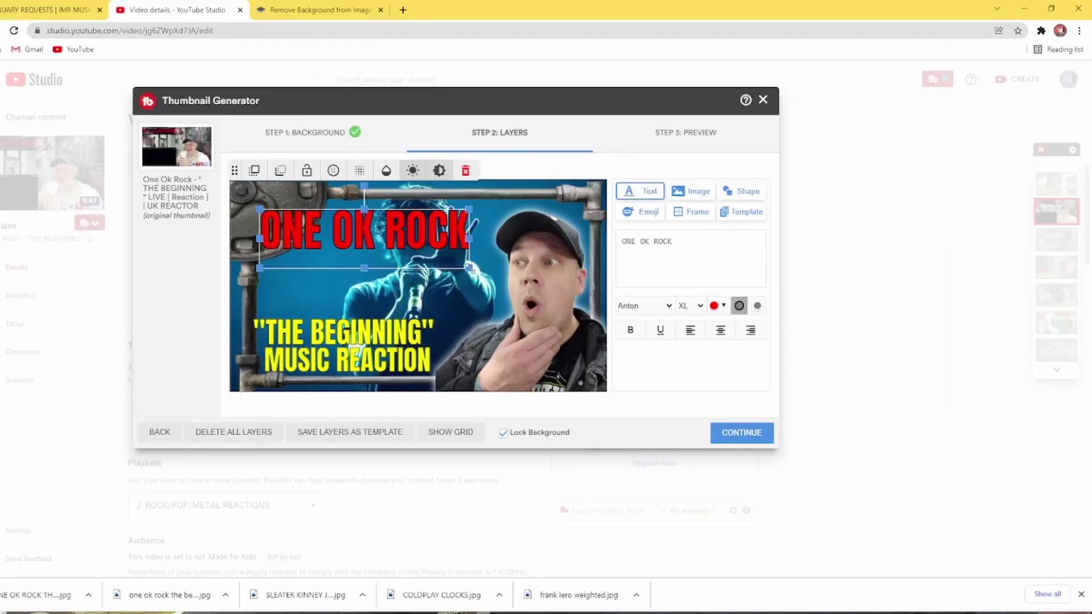
pyautogui.moveTo(469, 267); pyautogui.dragTo(370, 320)
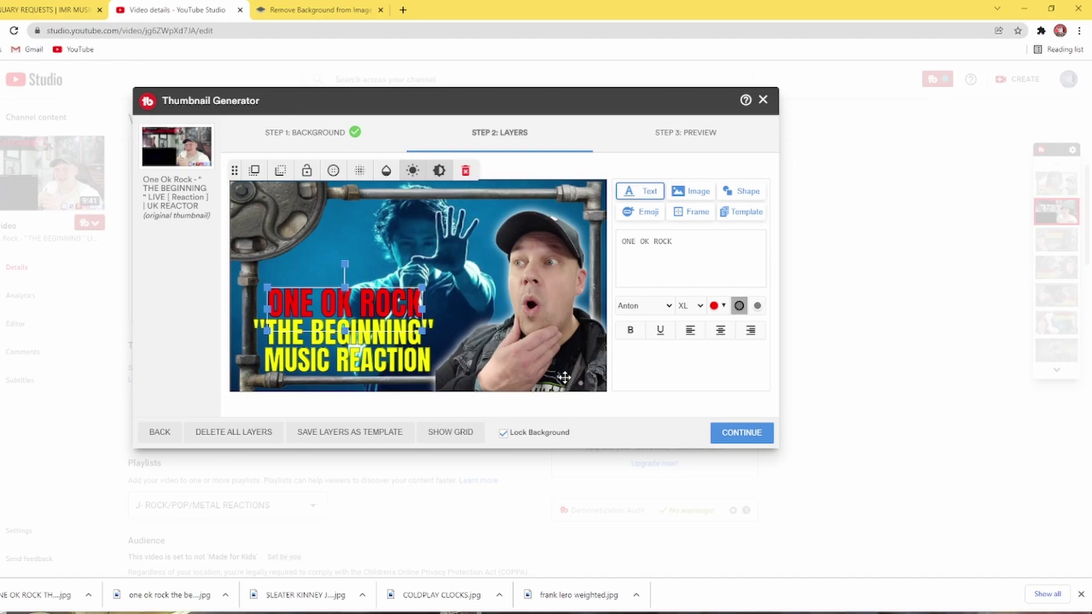
# Publish the 'ONE OK ROCK' reaction thumbnail with SAVE & PUBLISH, then open the Content list.
pyautogui.click(738, 434)
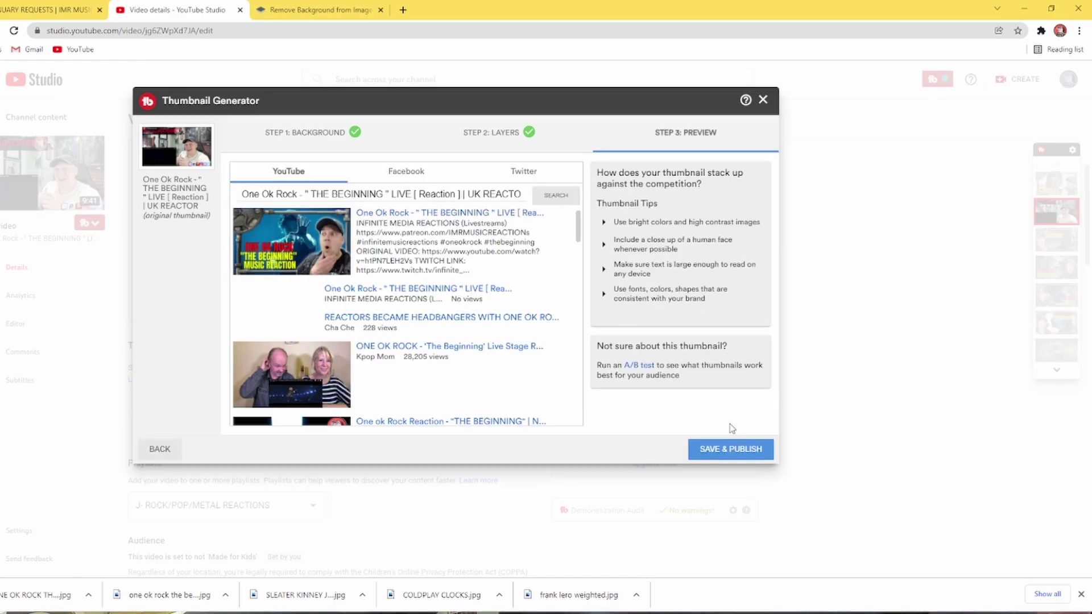
pyautogui.click(734, 451)
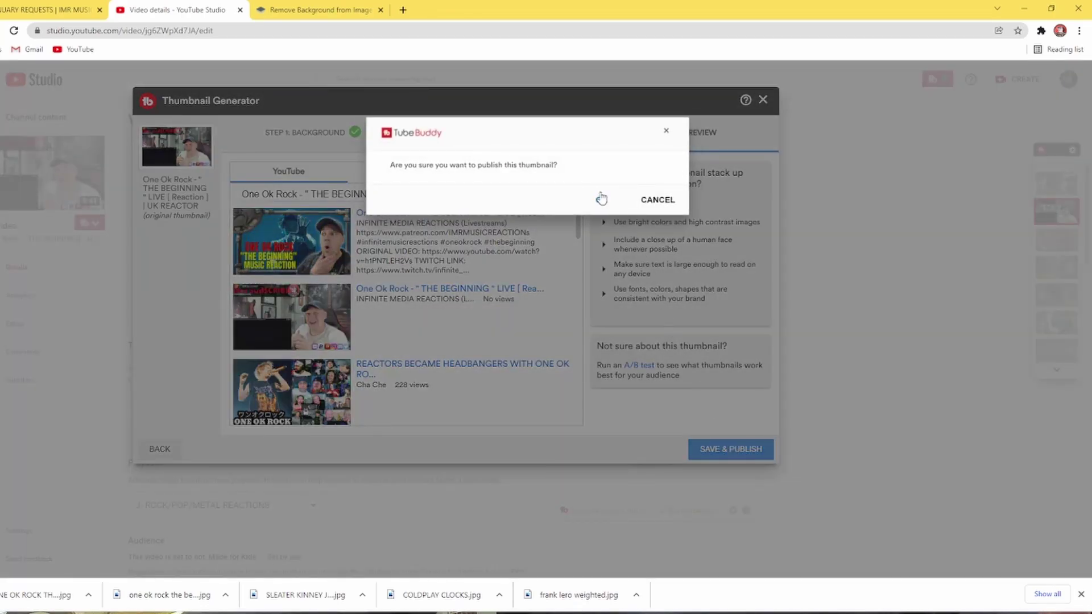
pyautogui.click(601, 201)
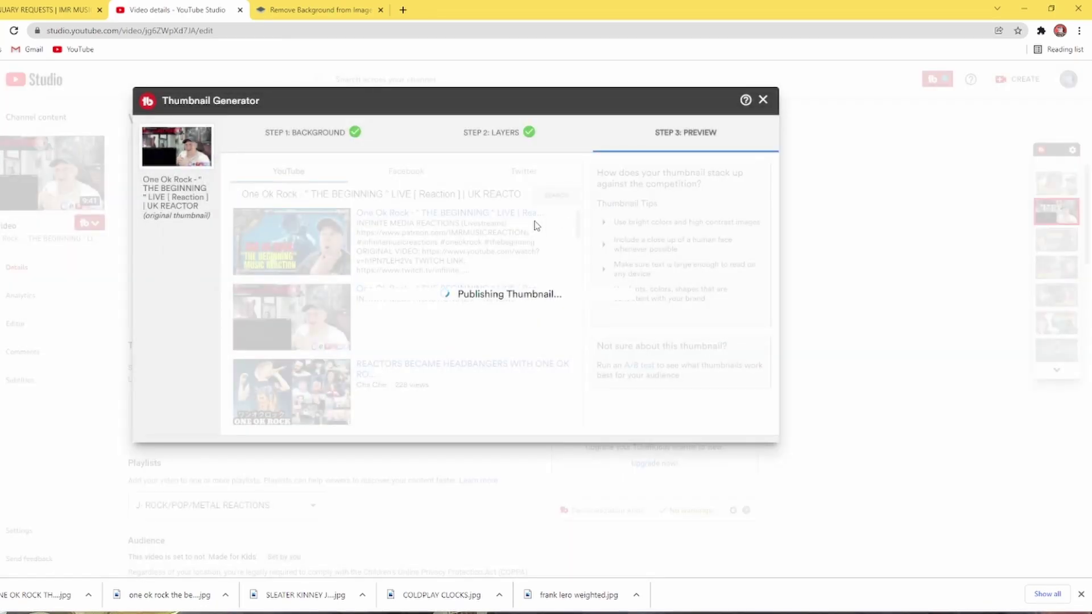
pyautogui.click(37, 117)
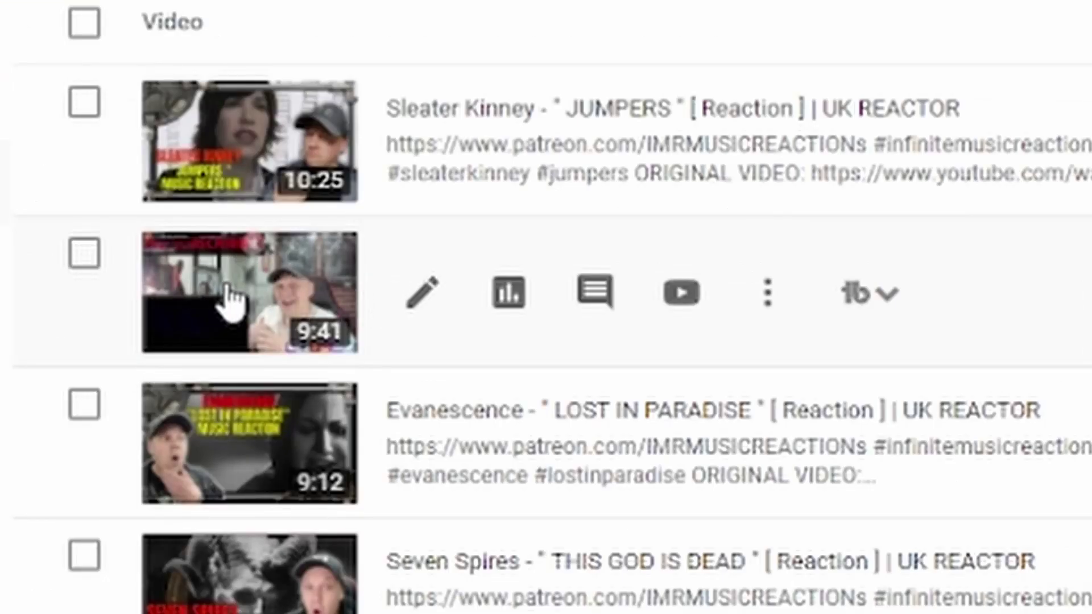
# Reload the Channel content page so the One Ok Rock video shows its new thumbnail.
pyautogui.rightClick(415, 135)
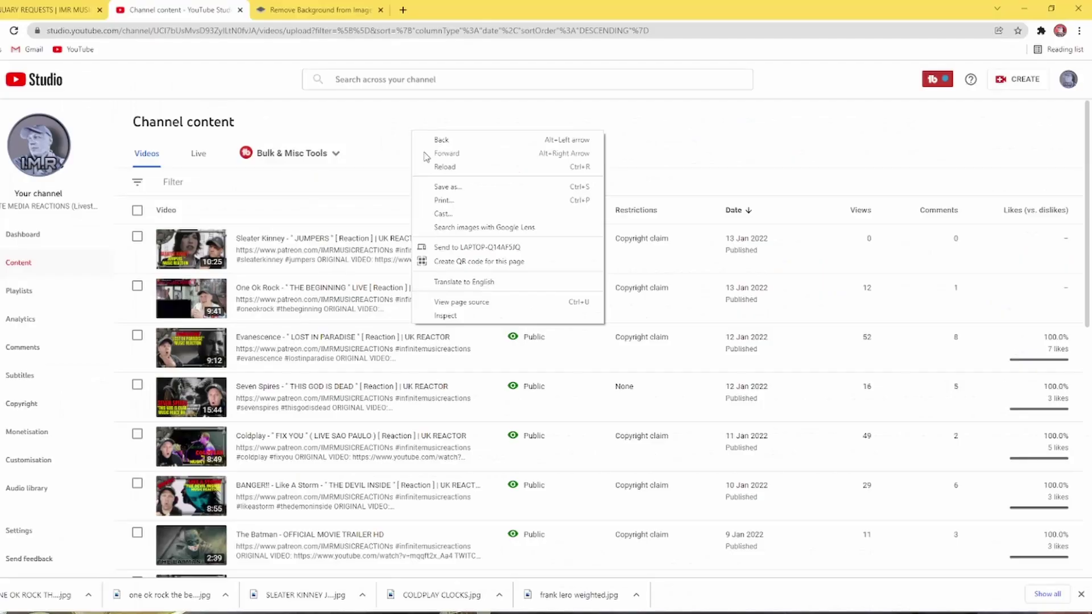
pyautogui.click(429, 167)
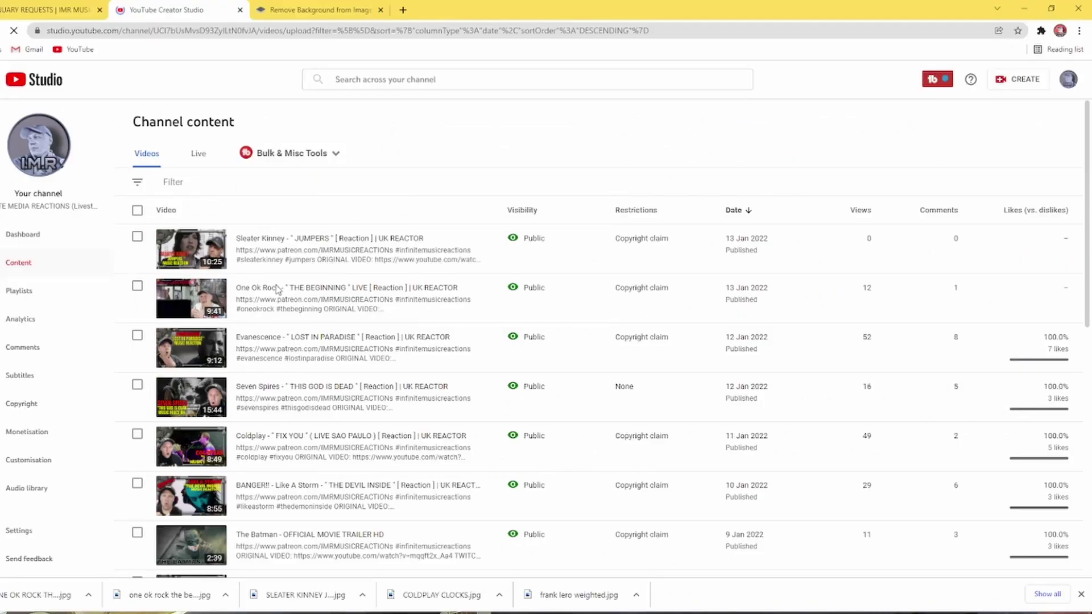